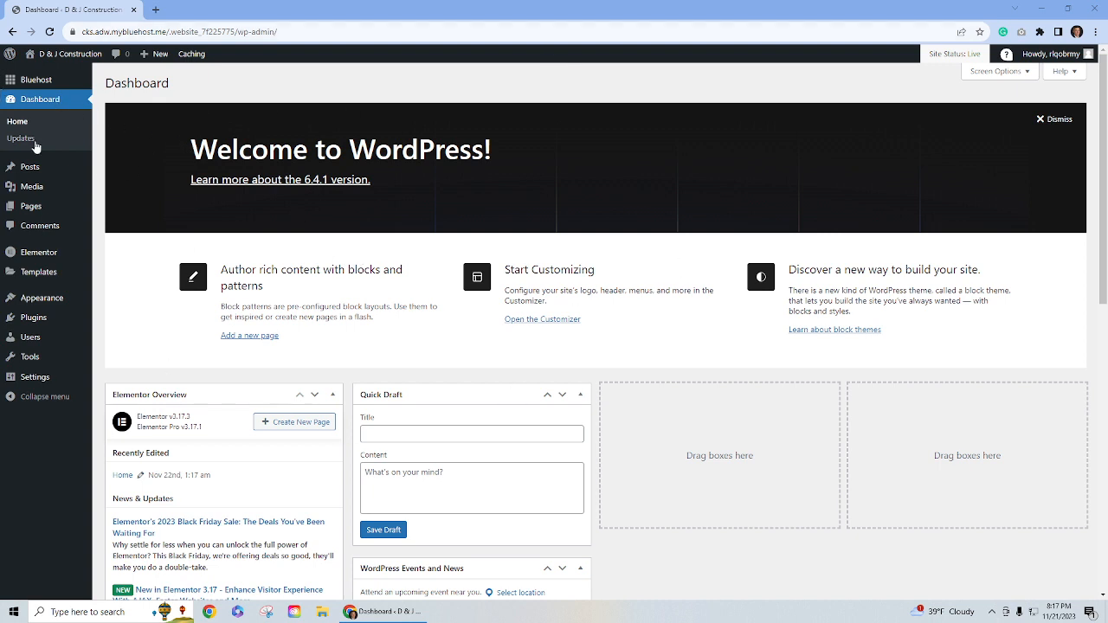
Step: Open the Home page from the site's page list for editing with Elementor
mouse_move(27, 214)
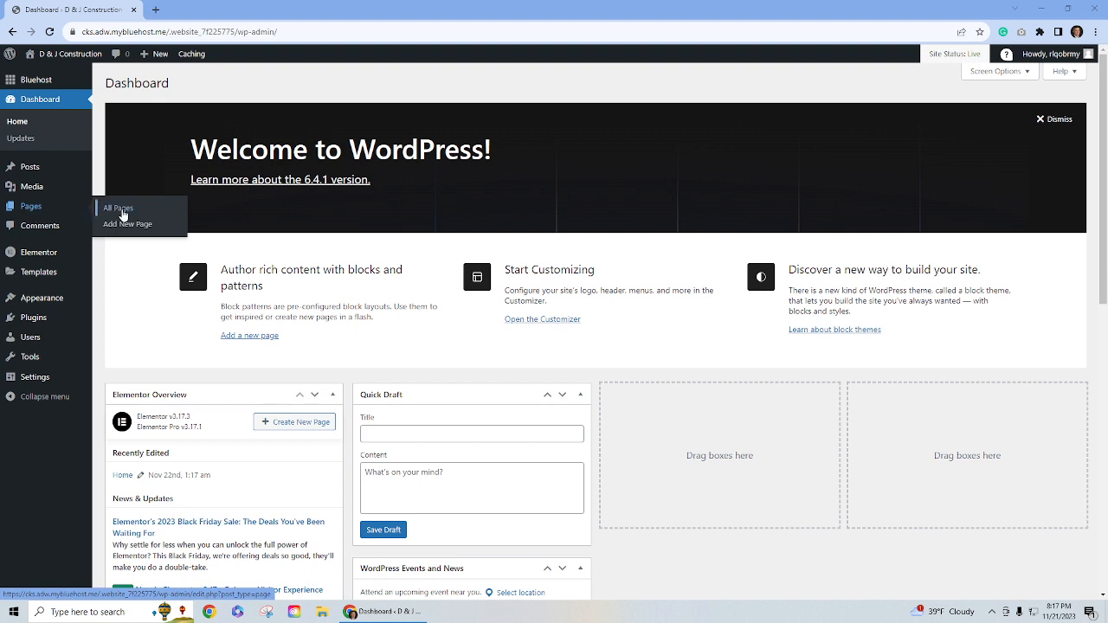
left_click(121, 210)
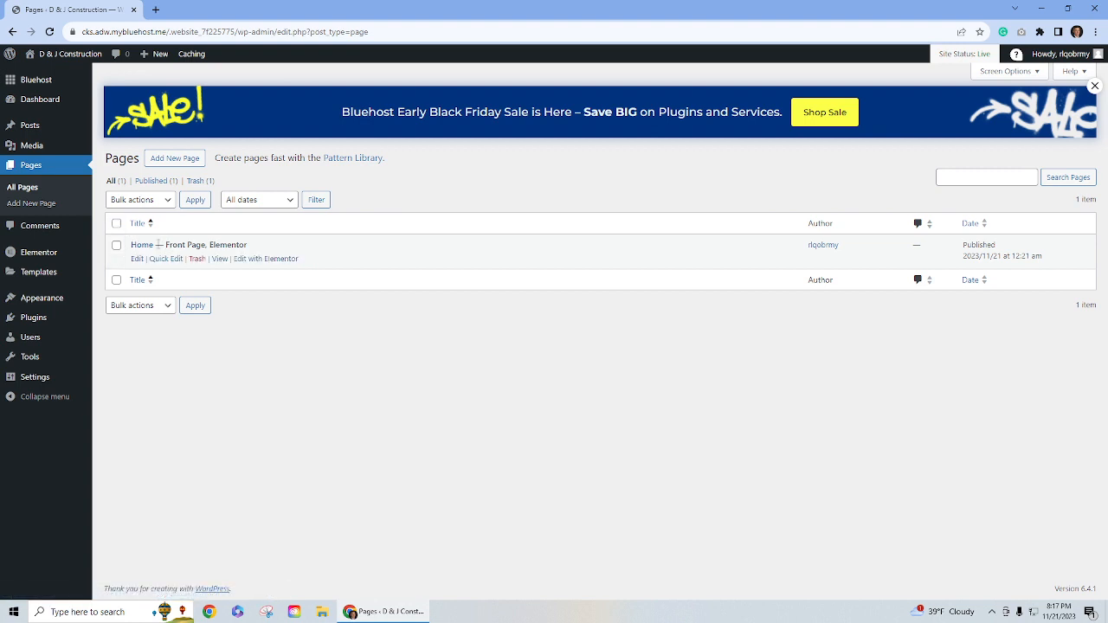
left_click(260, 259)
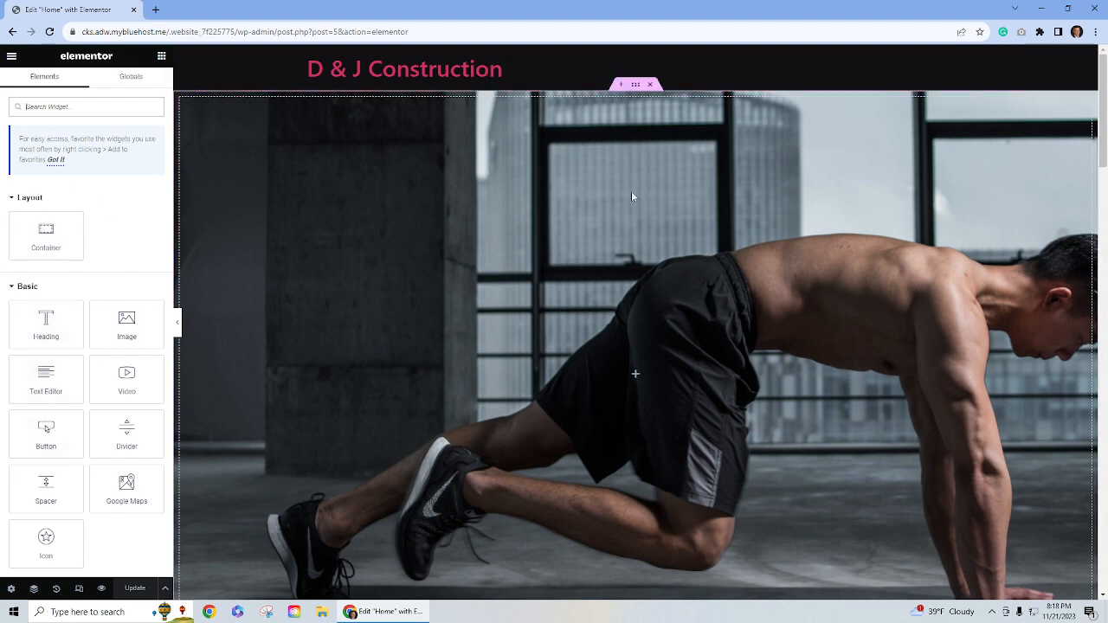
left_click(178, 329)
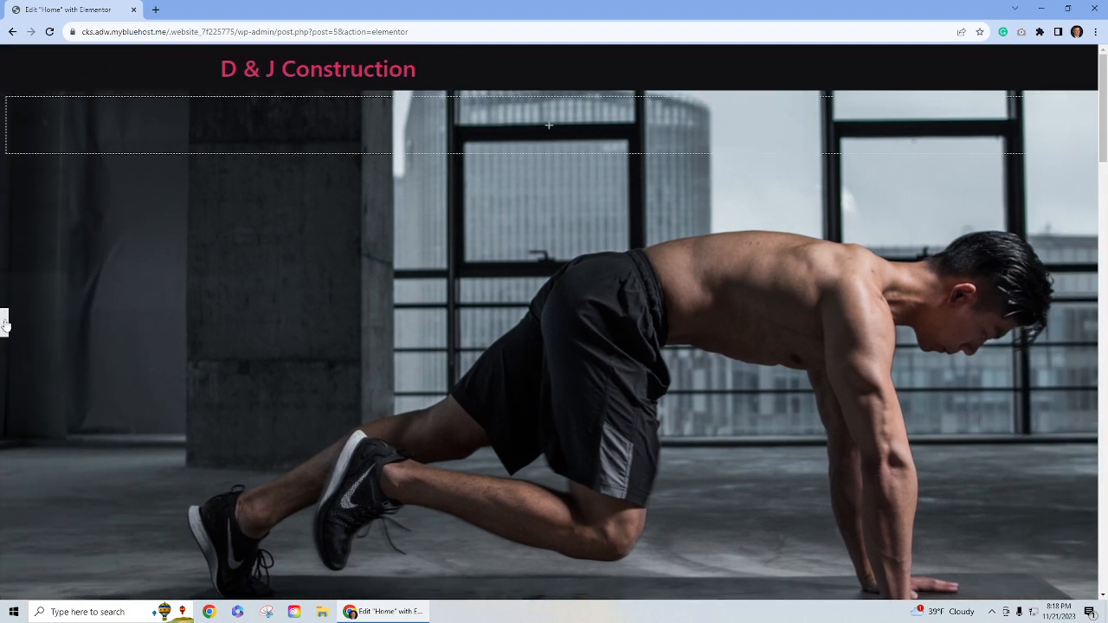
left_click(4, 322)
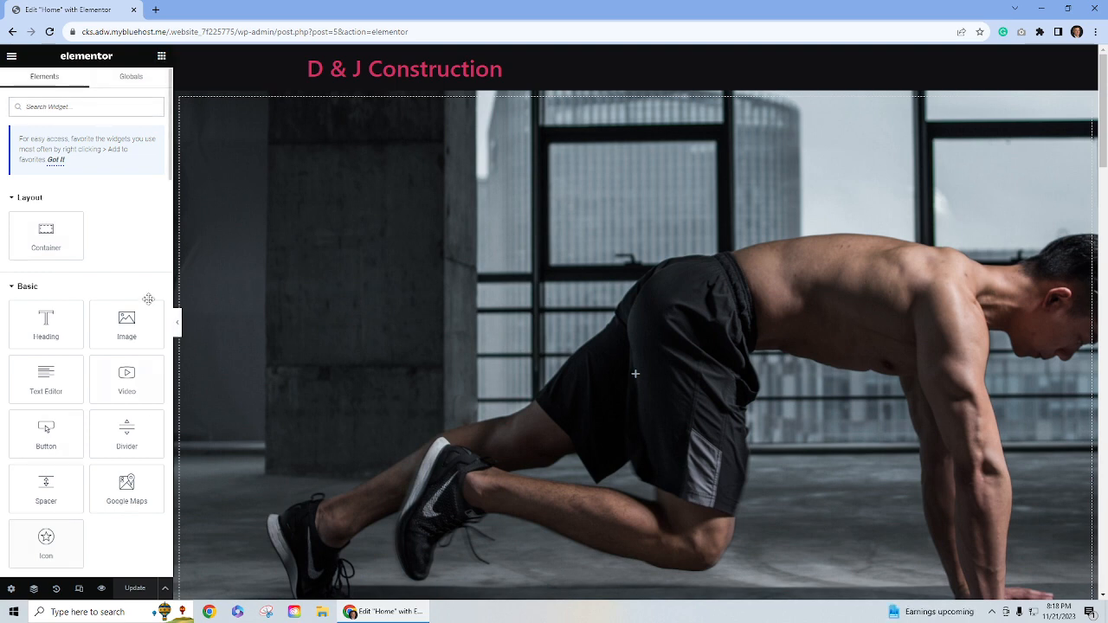
Step: Add a Heading widget to the hero container at the start of the page and center its text horizontally
scroll(77, 305, "down", 5)
scroll(78, 305, "up", 5)
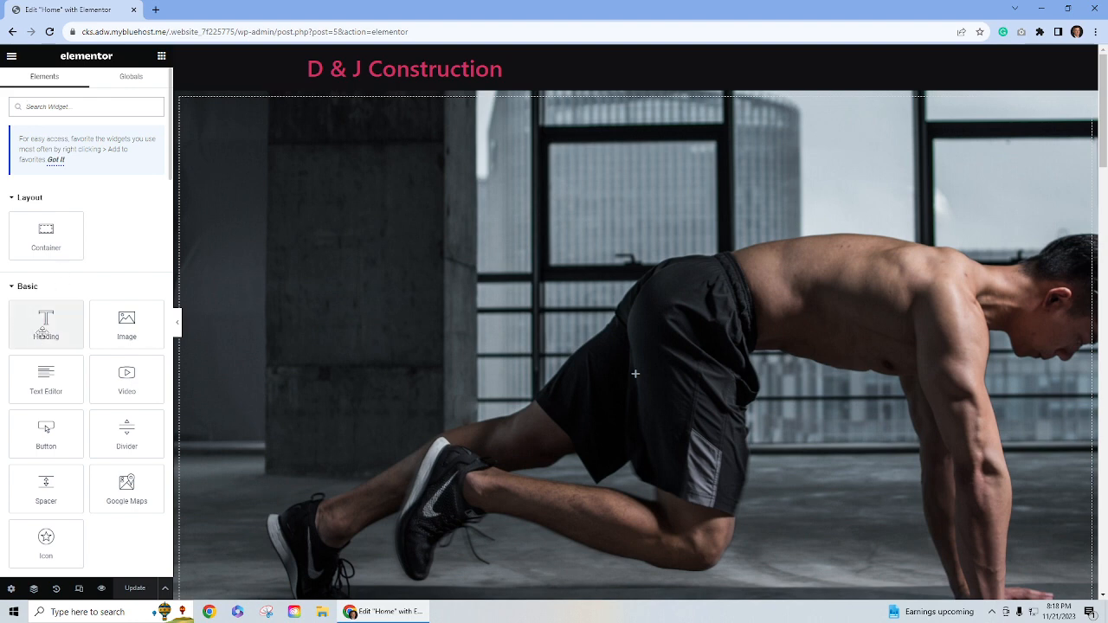
left_click_drag(46, 322, 520, 280)
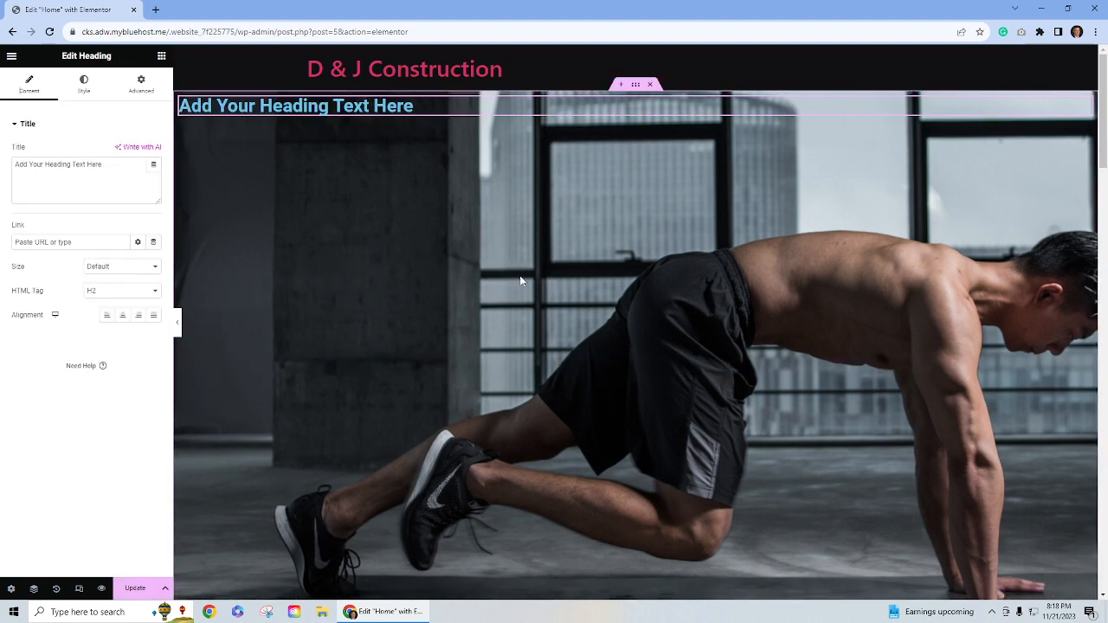
left_click(123, 317)
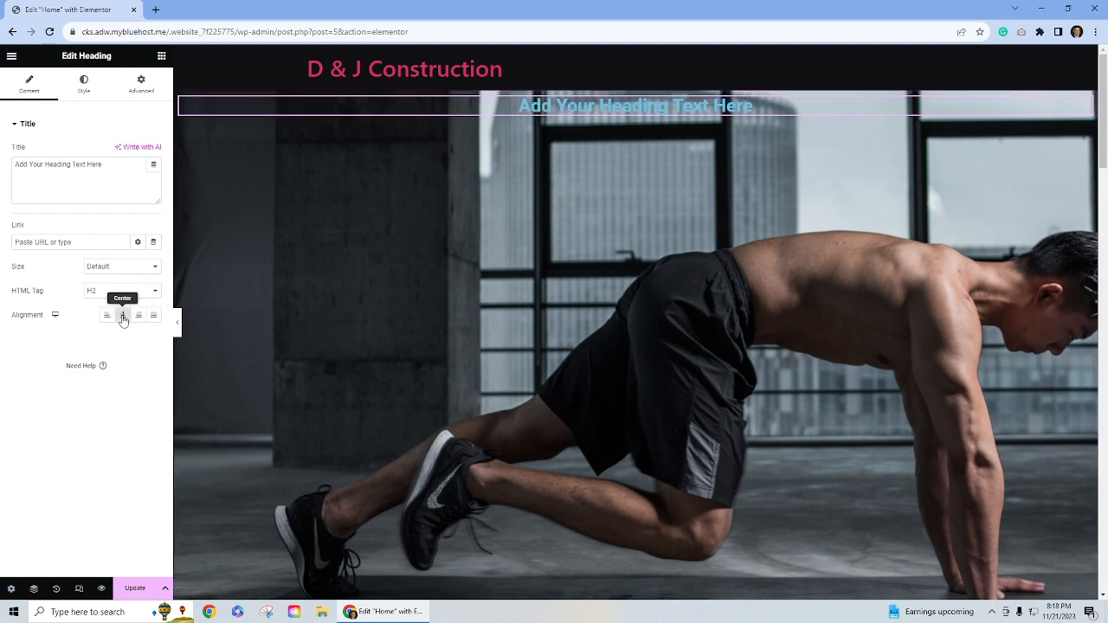
Step: Set the hero container's Justify Content to center so the heading sits vertically in the middle
left_click(636, 85)
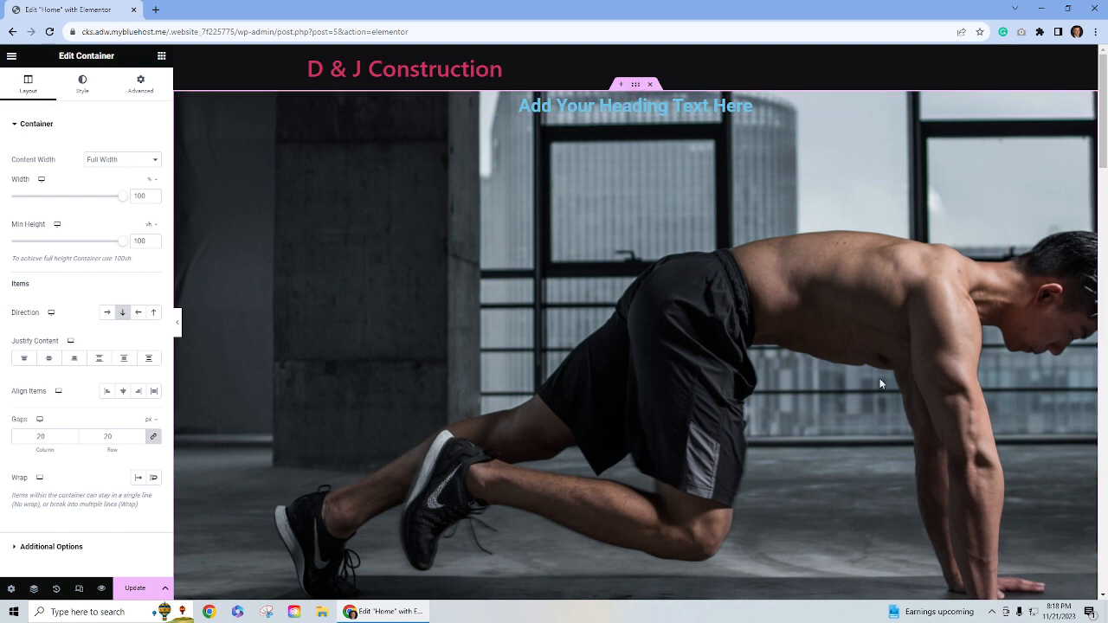
scroll(592, 284, "down", 3)
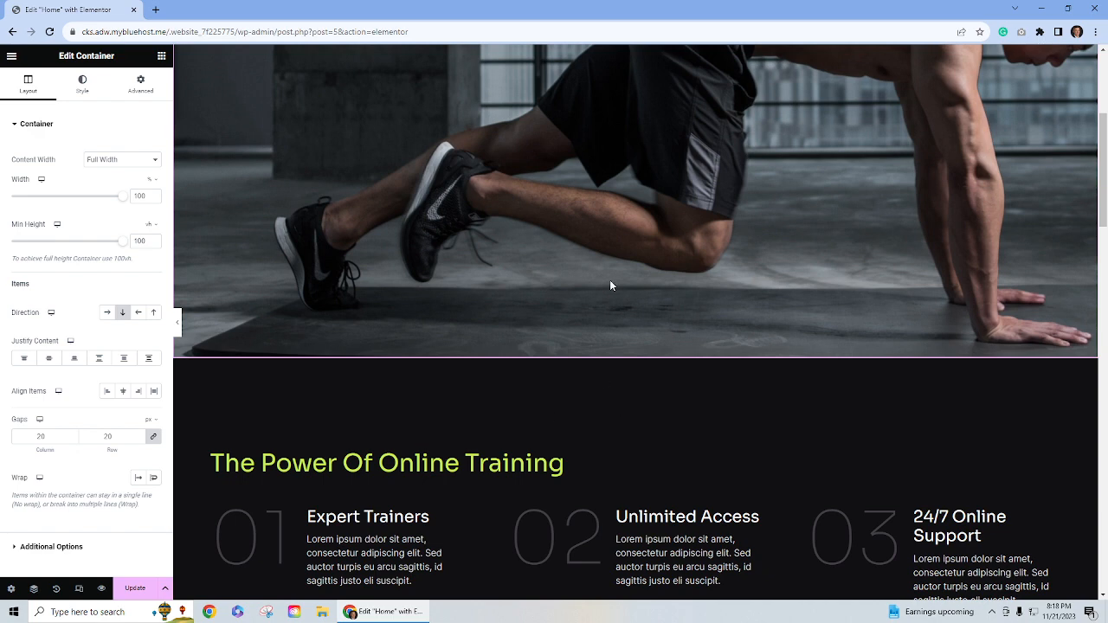
scroll(610, 285, "up", 3)
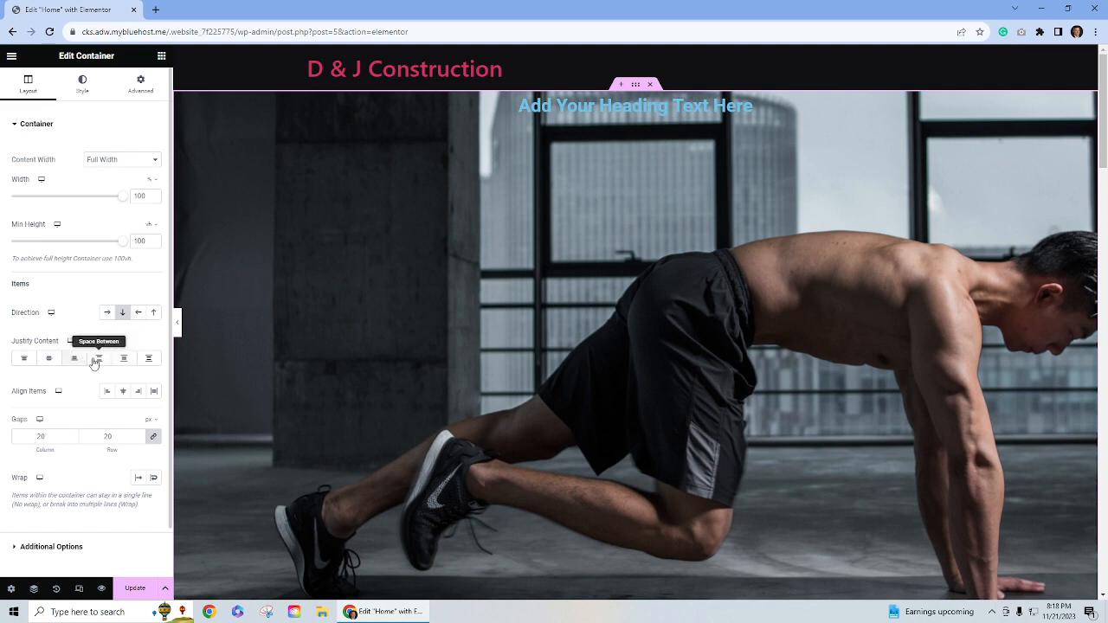
left_click(49, 360)
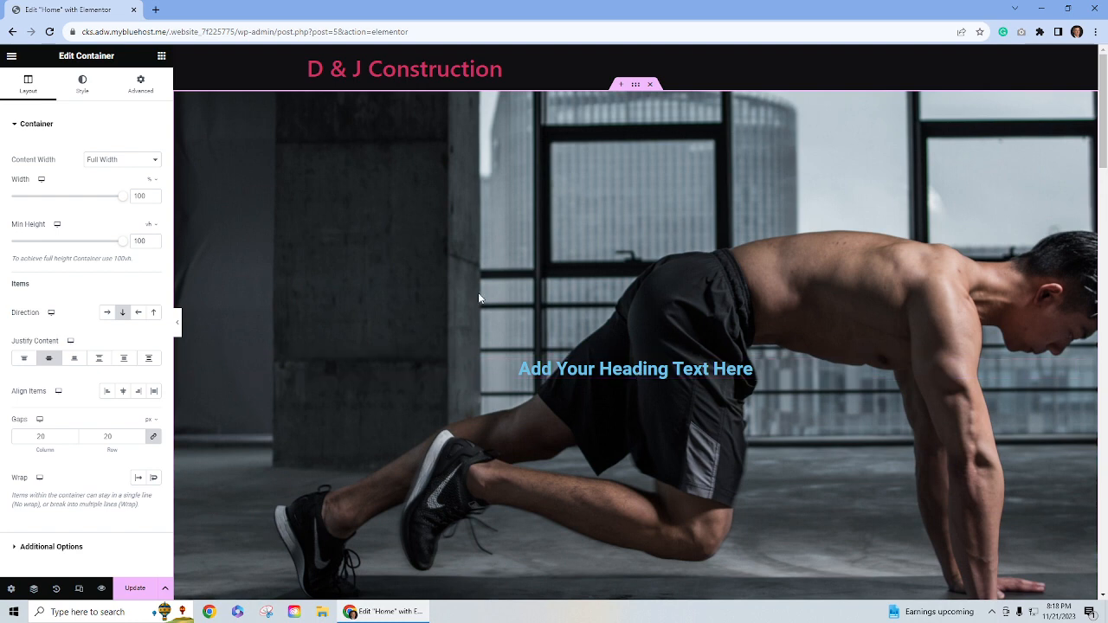
Step: Replace the hero heading's placeholder title with "D & J Construction"
left_click(783, 373)
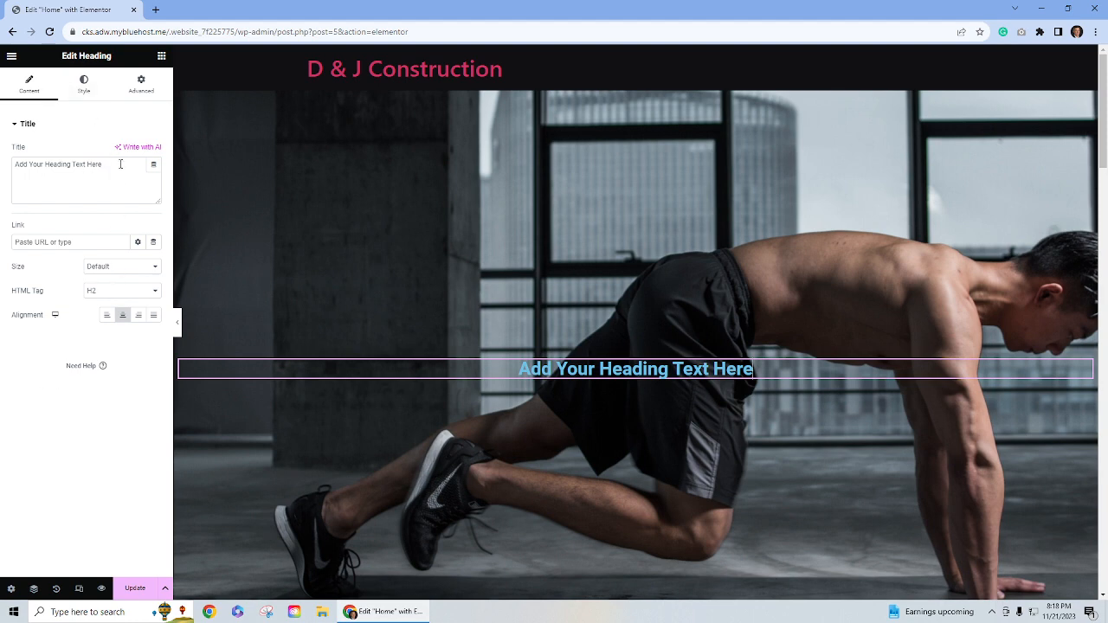
left_click_drag(121, 164, 2, 169)
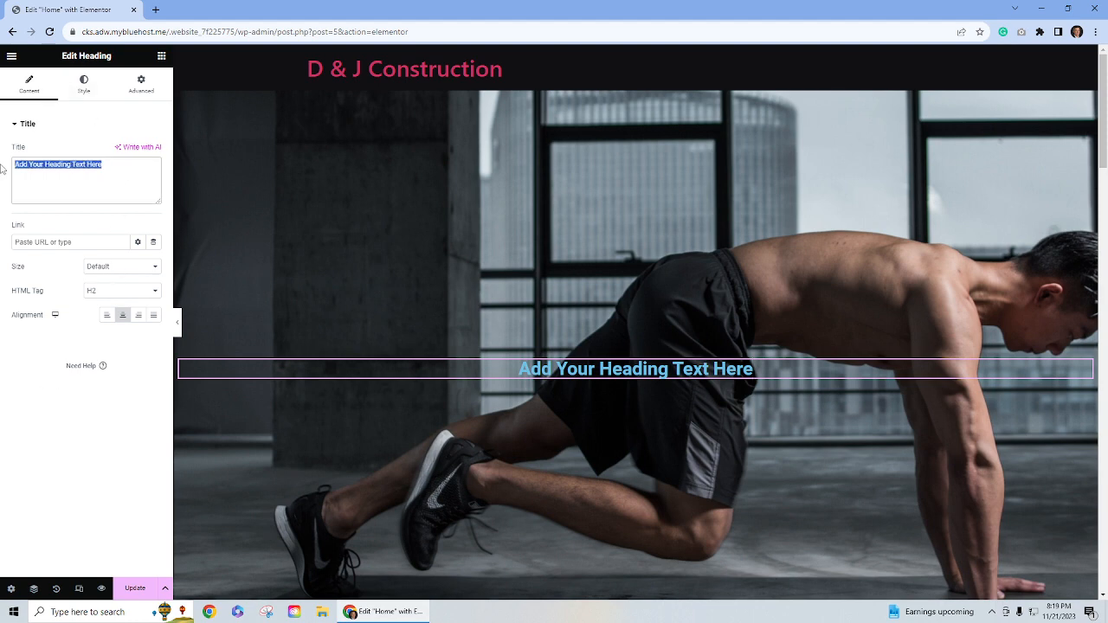
type("D &")
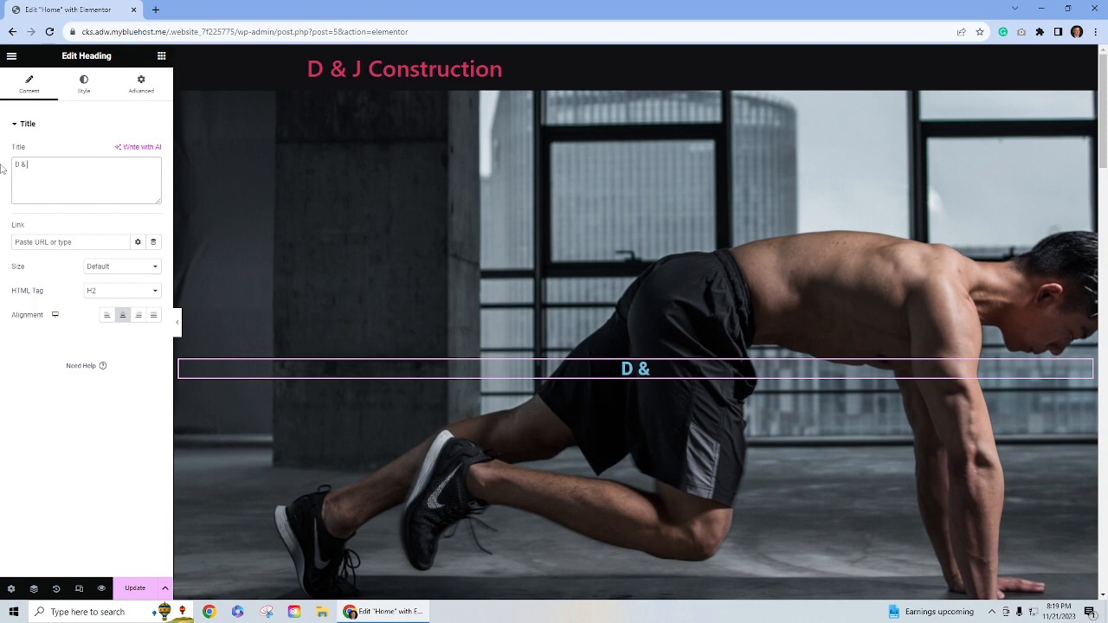
type(" J Construction")
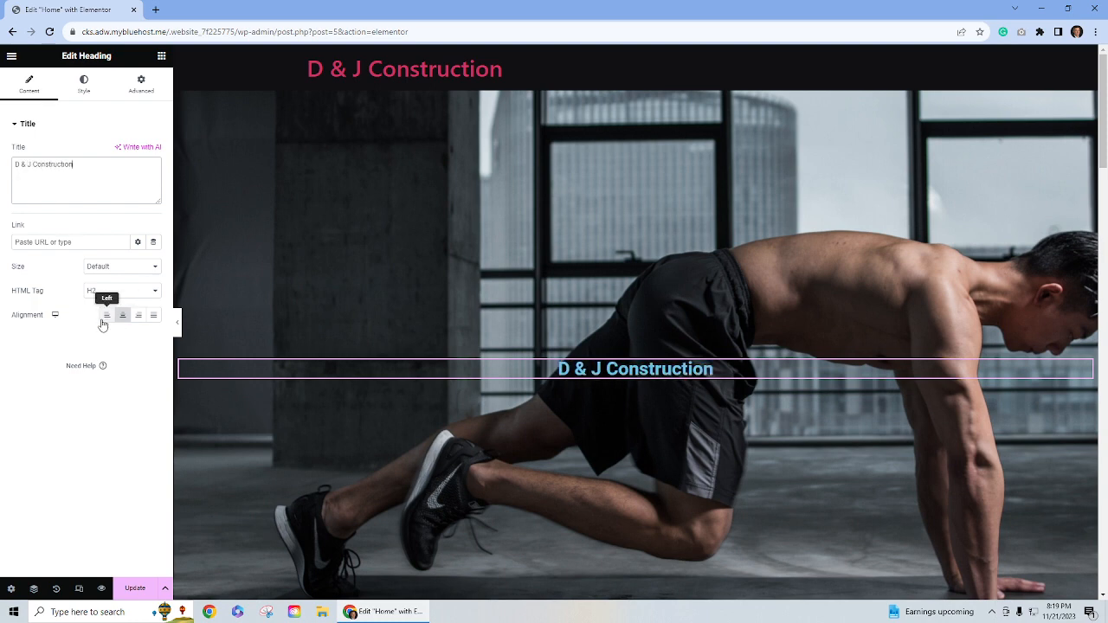
Step: Try the left, right and justified alignments on the heading and return it to center alignment
left_click(107, 315)
left_click(122, 315)
left_click(138, 315)
left_click(153, 315)
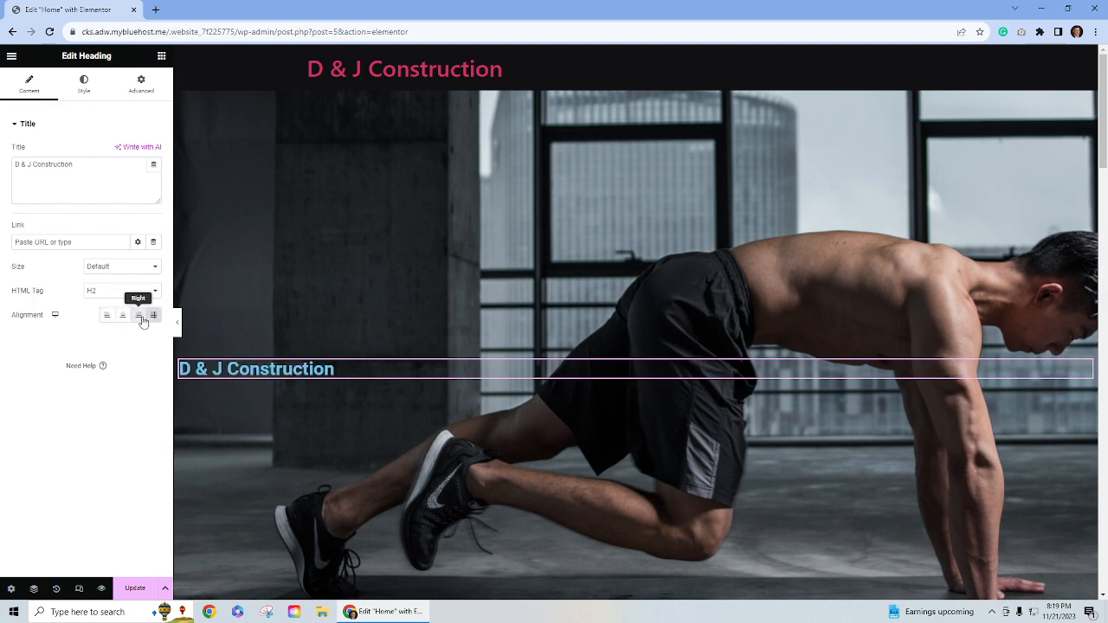
left_click(138, 315)
left_click(106, 315)
left_click(122, 315)
Step: Set the hero heading's HTML tag to H1
left_click(104, 290)
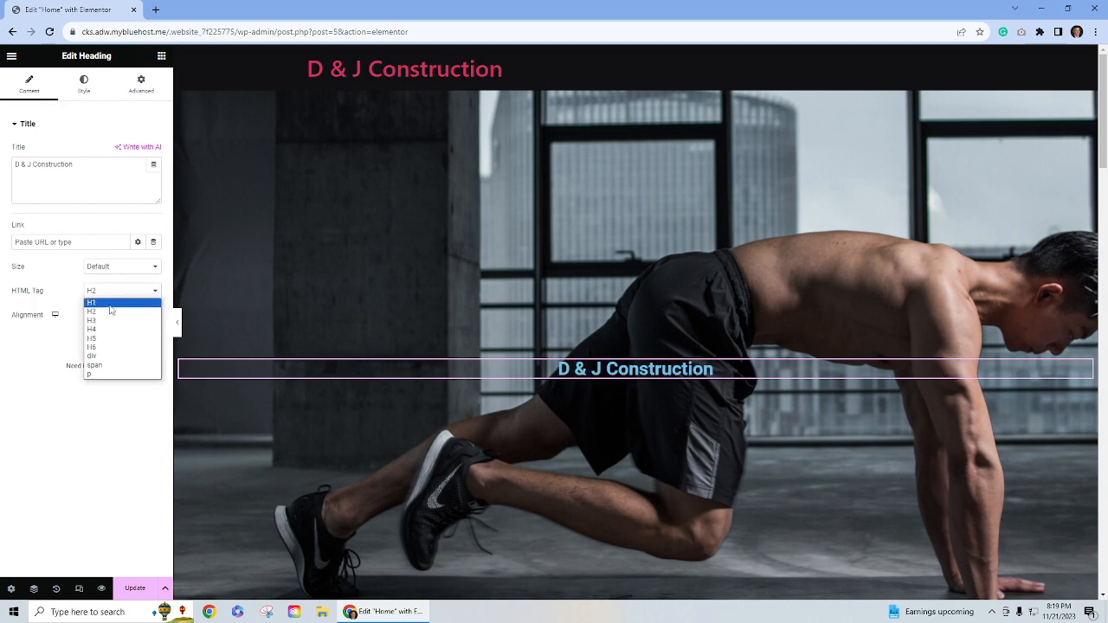
left_click(92, 302)
left_click(732, 369)
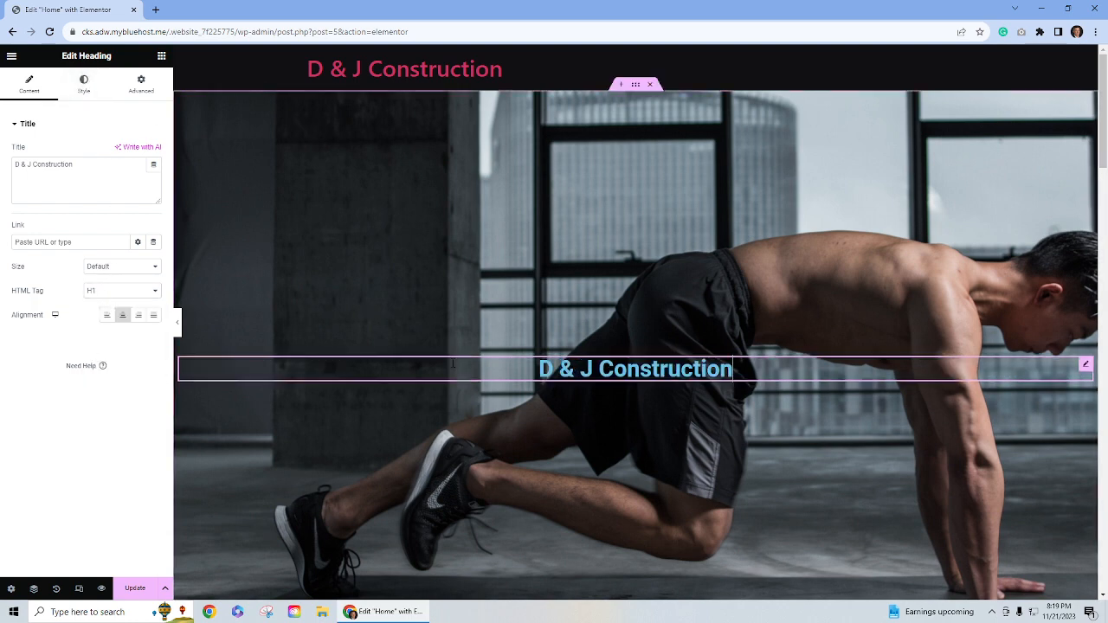
Step: Change the hero heading's text color to white, #FFFFFF
left_click(84, 85)
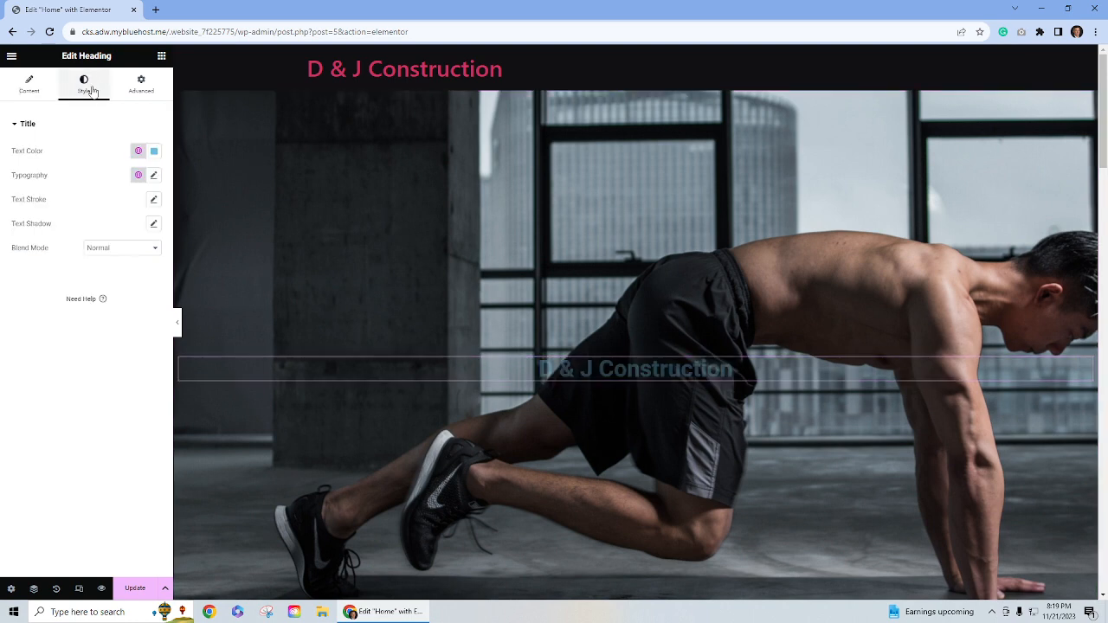
left_click(137, 152)
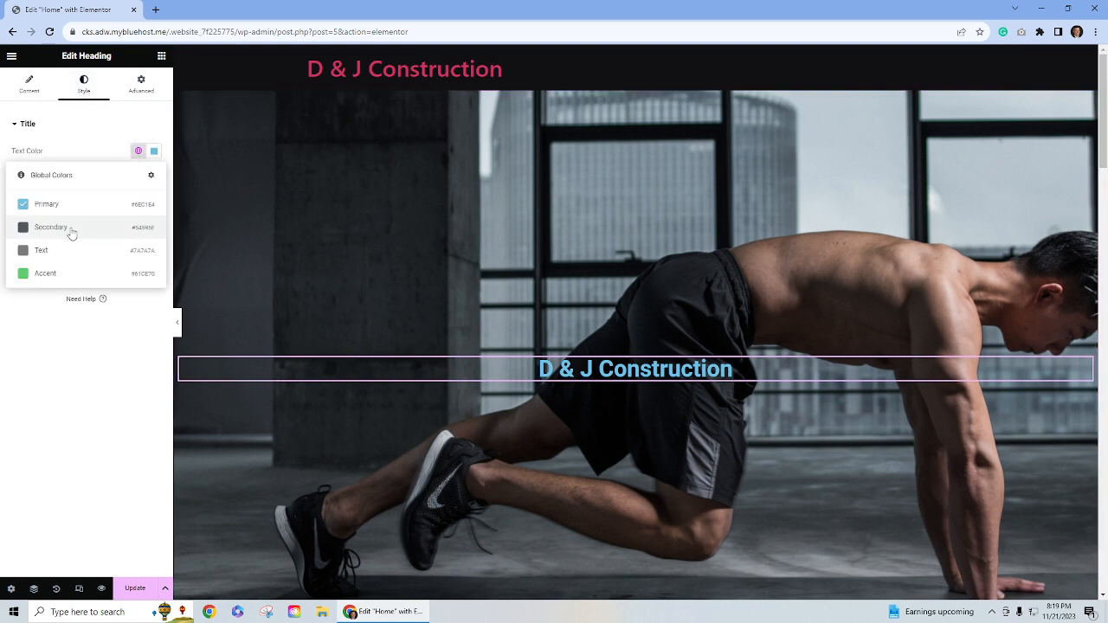
left_click(153, 155)
left_click_drag(145, 236, 8, 162)
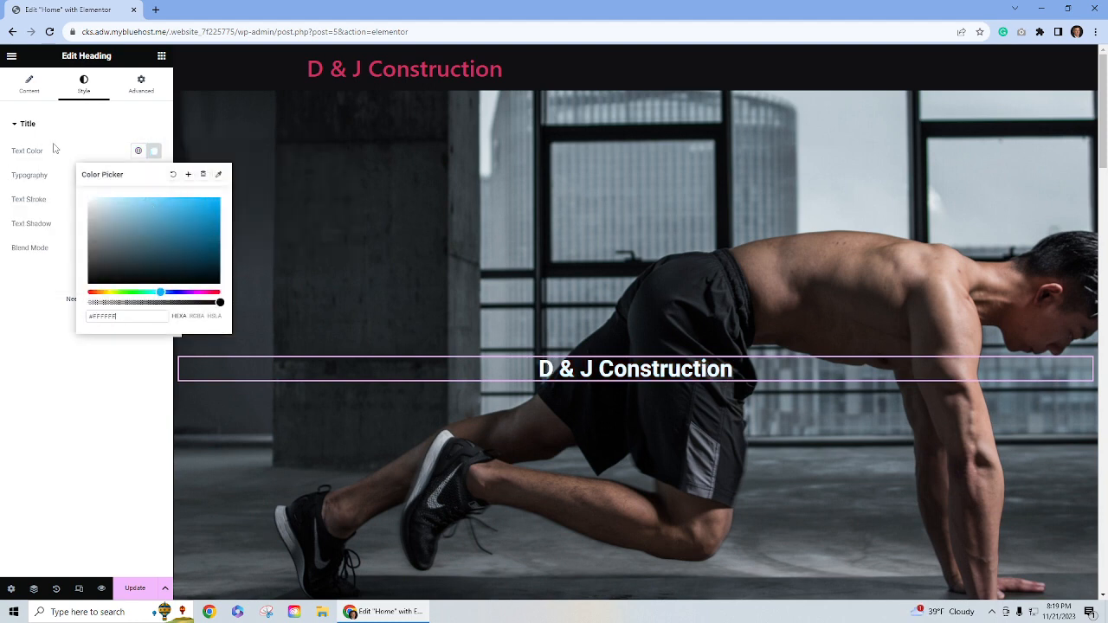
left_click(84, 149)
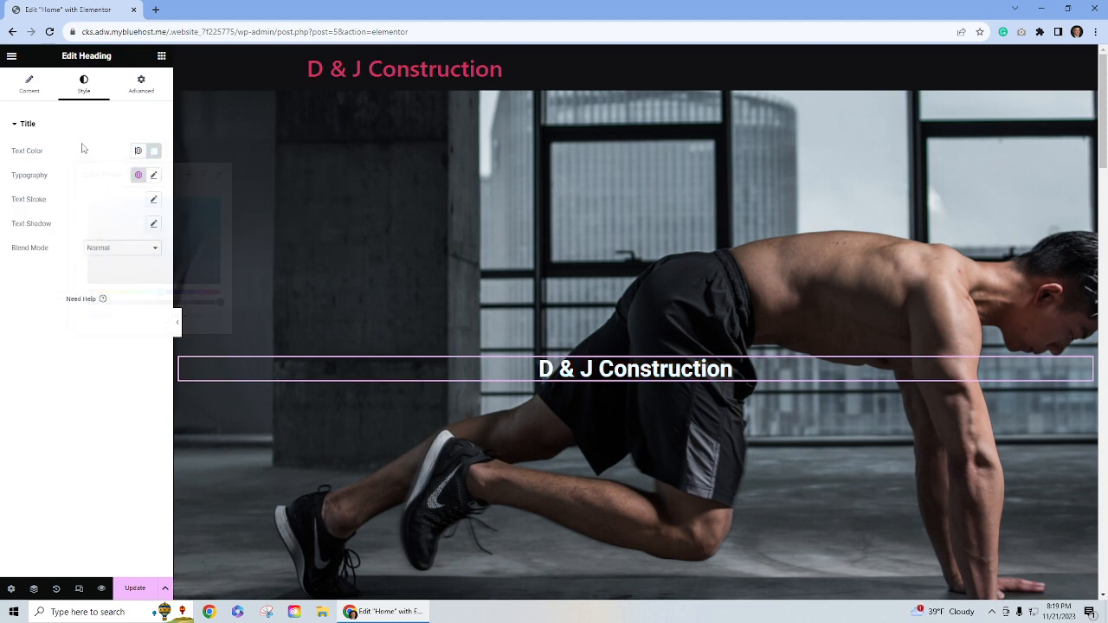
Step: Set the hero heading's typography to a size of 82 px and Bold weight, keeping the Roboto family
left_click(155, 178)
left_click(154, 178)
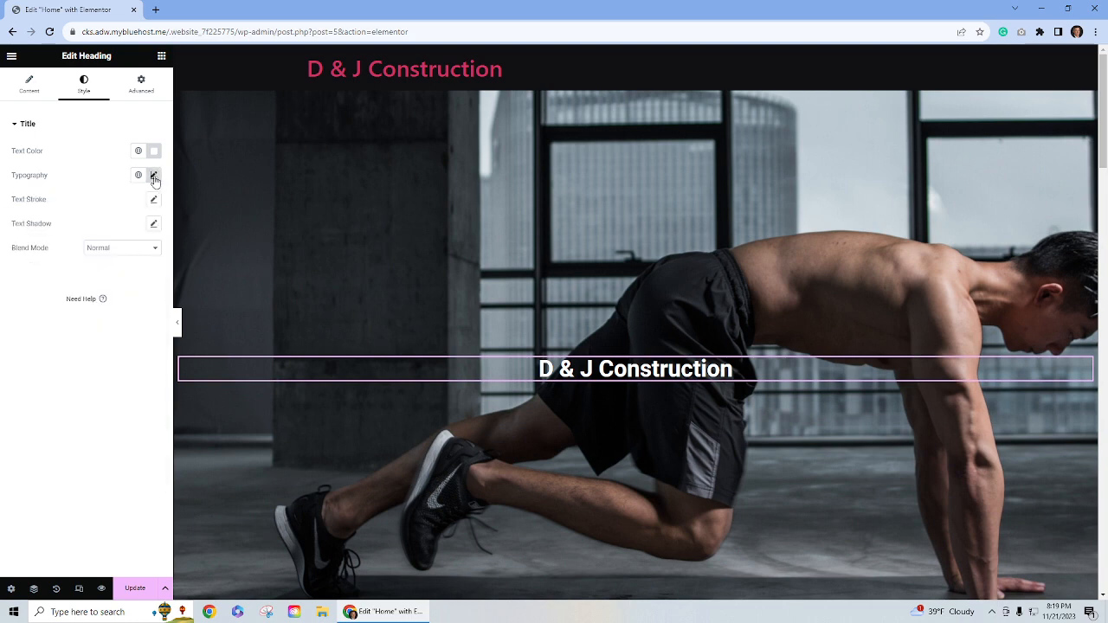
left_click(154, 178)
left_click(102, 240)
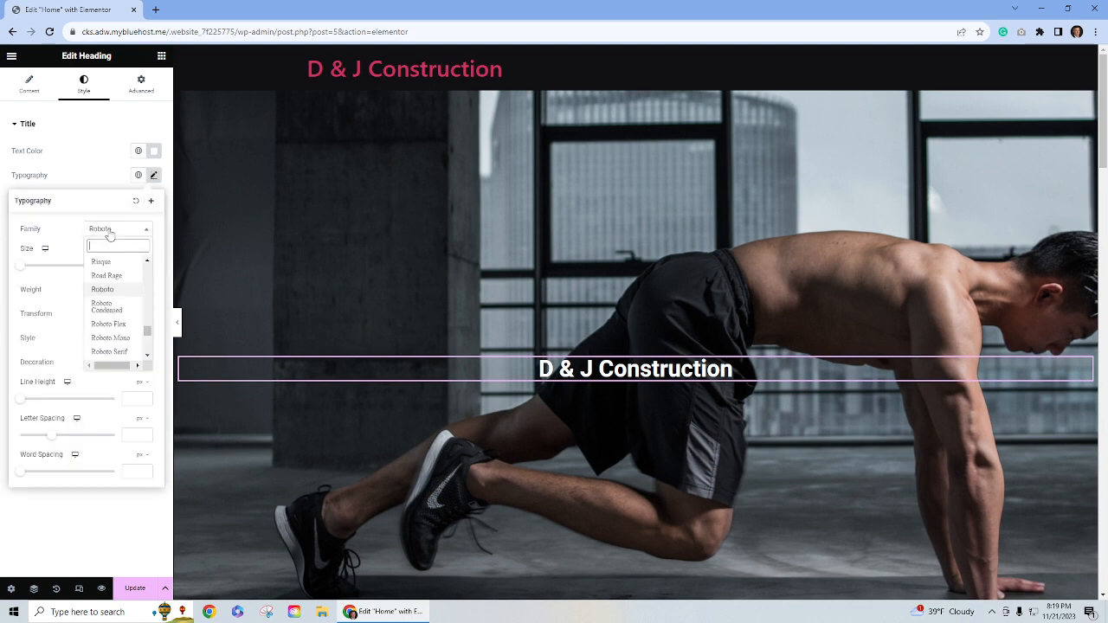
left_click(104, 236)
left_click_drag(24, 271, 58, 268)
left_click(96, 290)
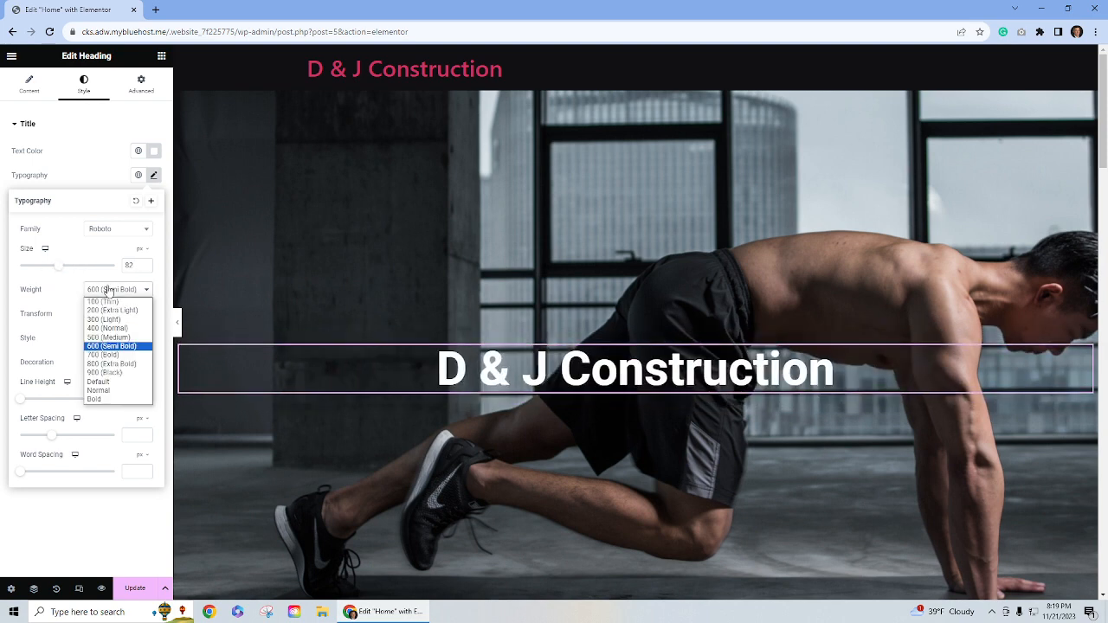
left_click(116, 401)
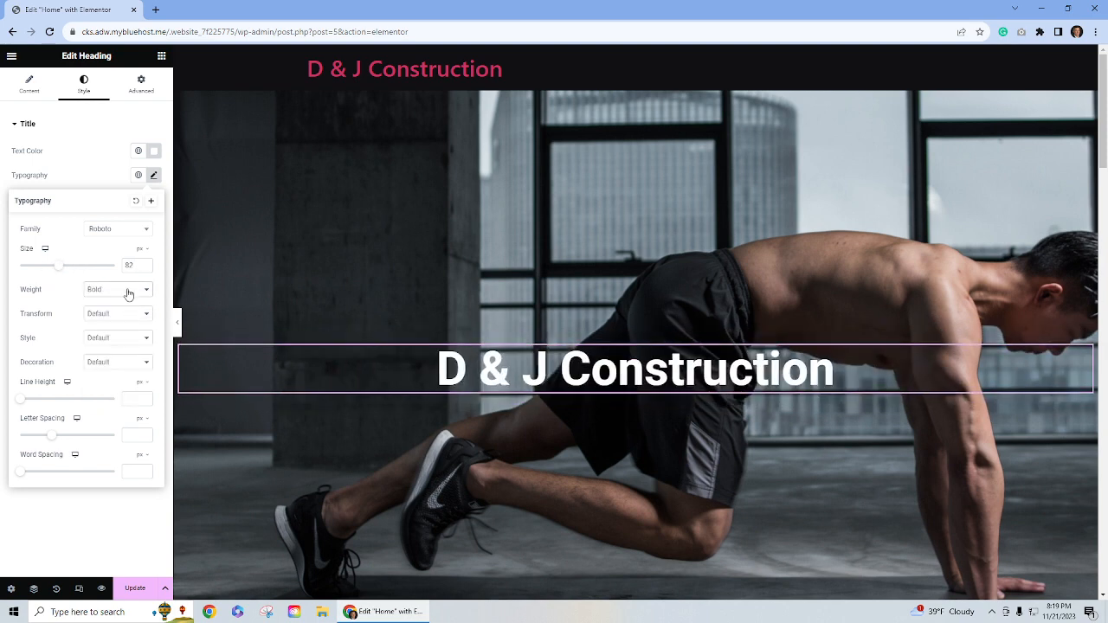
Step: Apply the Uppercase transform to the hero heading's text
left_click(97, 318)
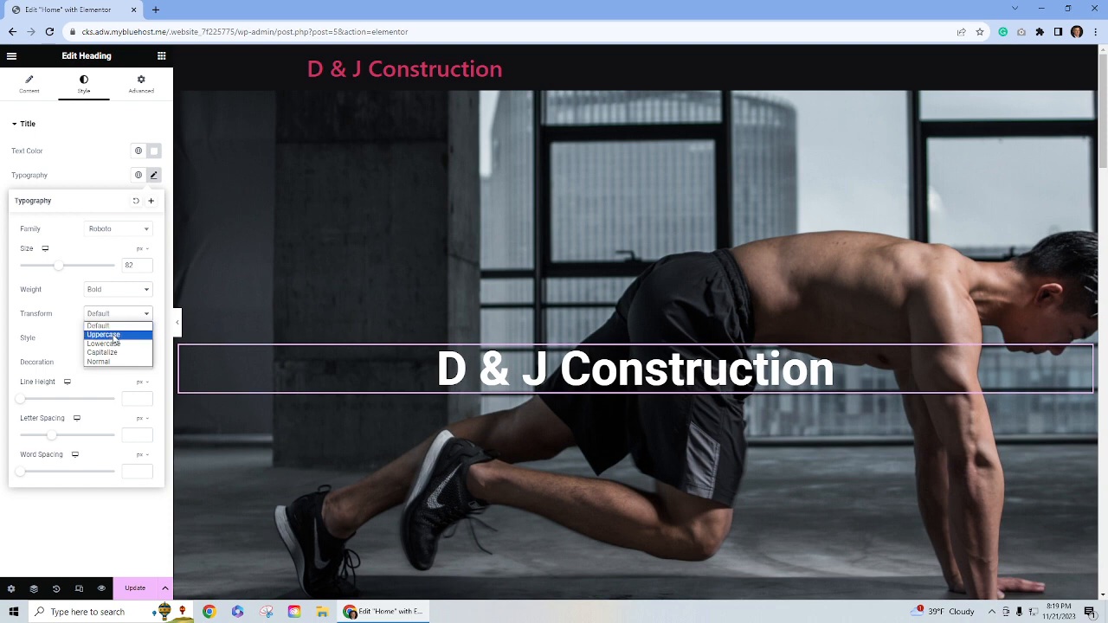
left_click(115, 335)
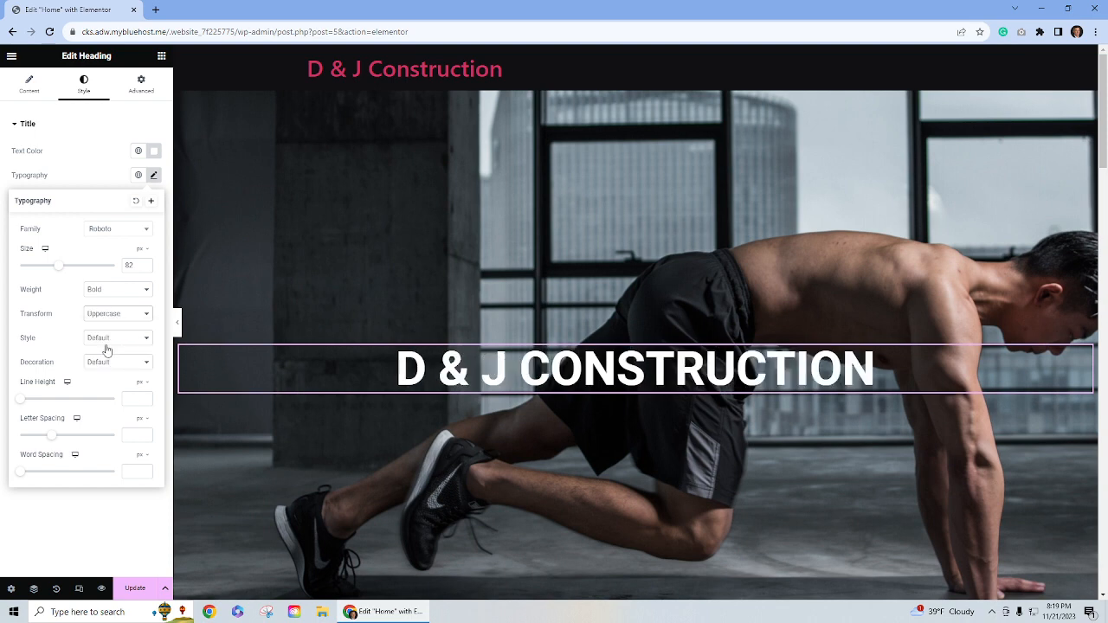
left_click(80, 165)
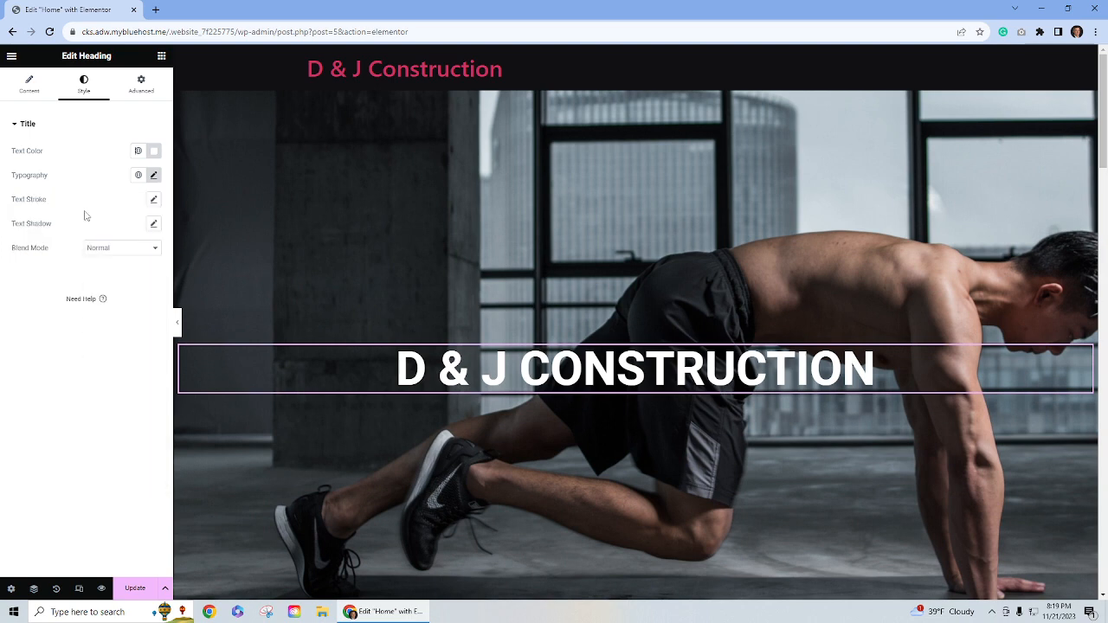
Step: Add a text shadow to the hero heading and make its color fully opaque black, rgba(0, 0, 0, 1)
left_click(153, 224)
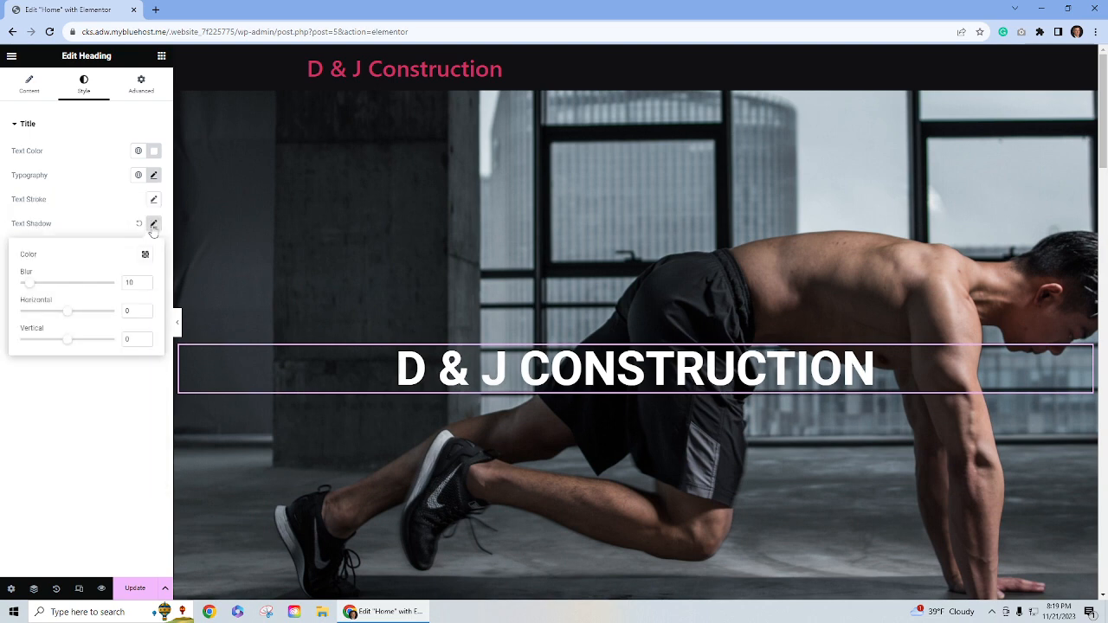
left_click(145, 255)
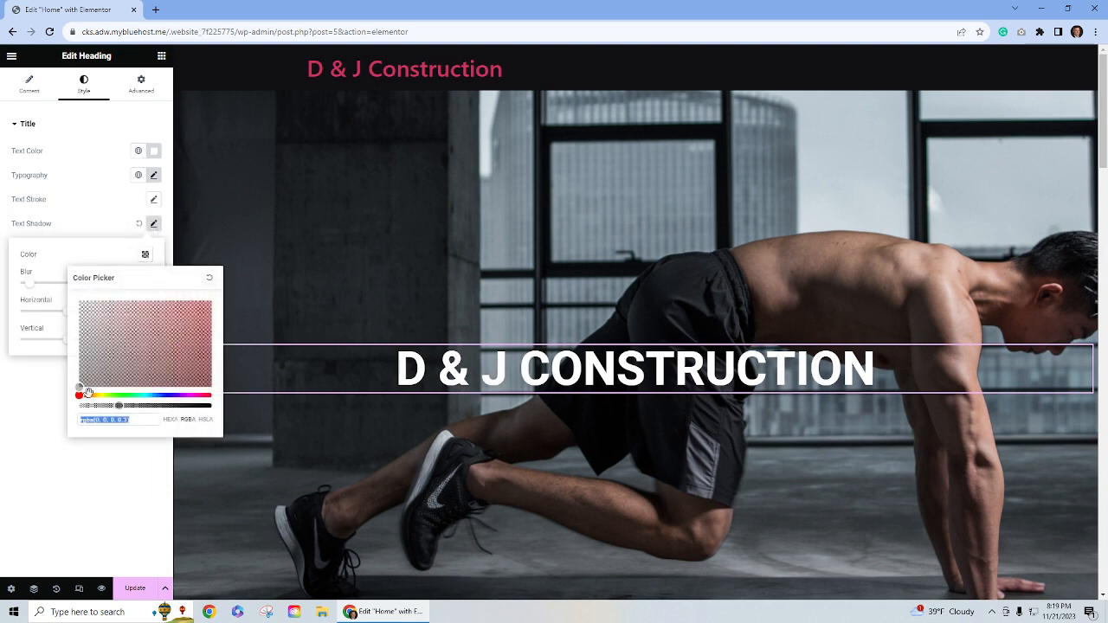
left_click_drag(120, 406, 230, 413)
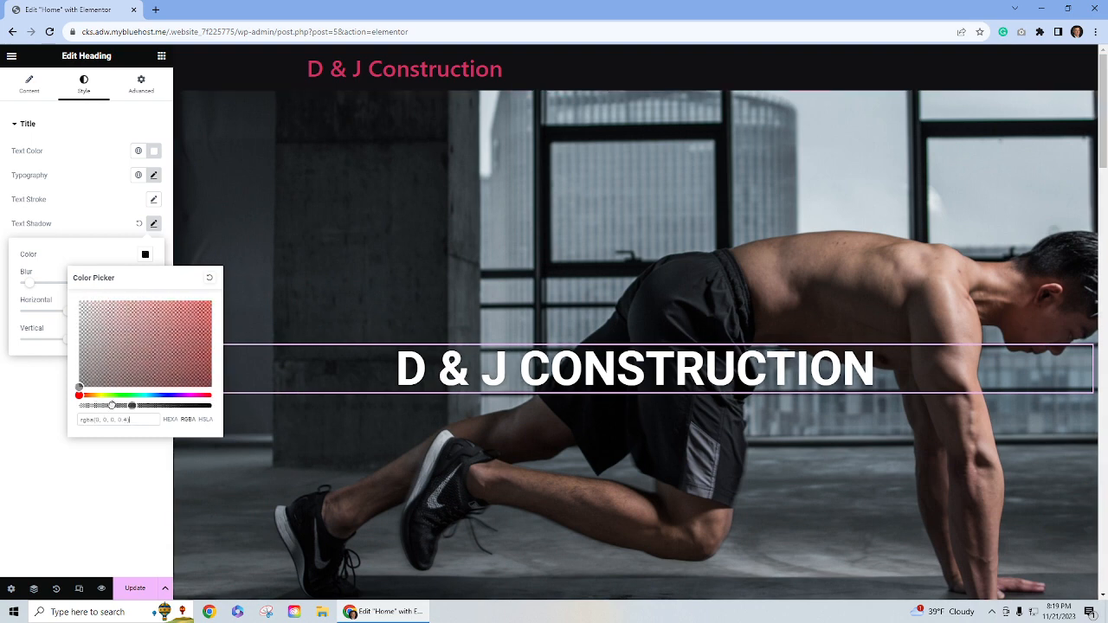
left_click_drag(261, 413, 90, 386)
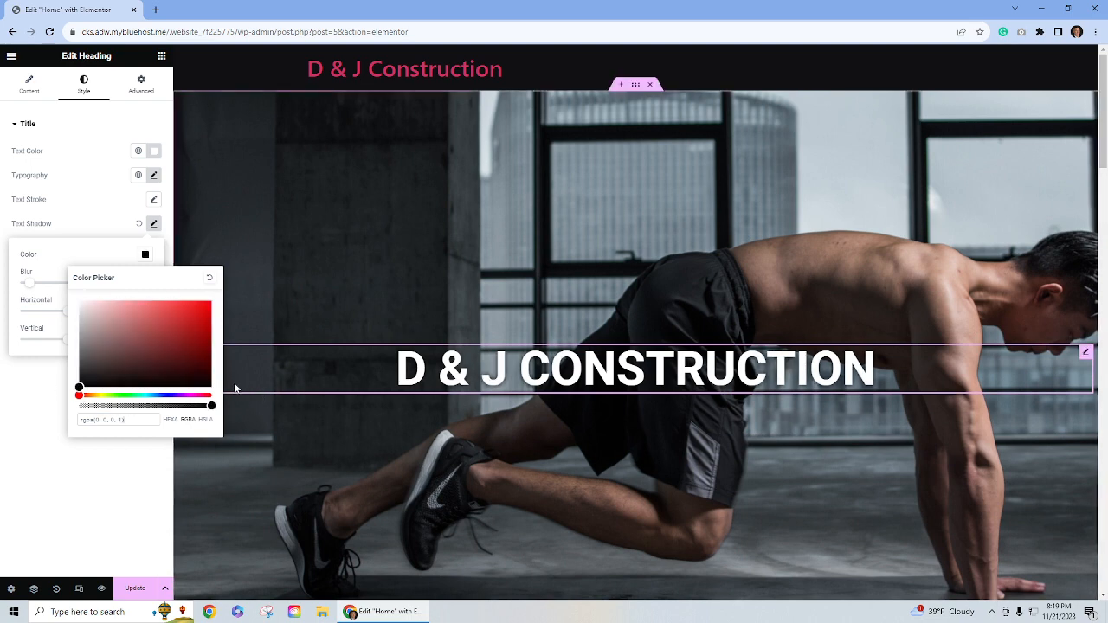
left_click_drag(198, 324, 218, 368)
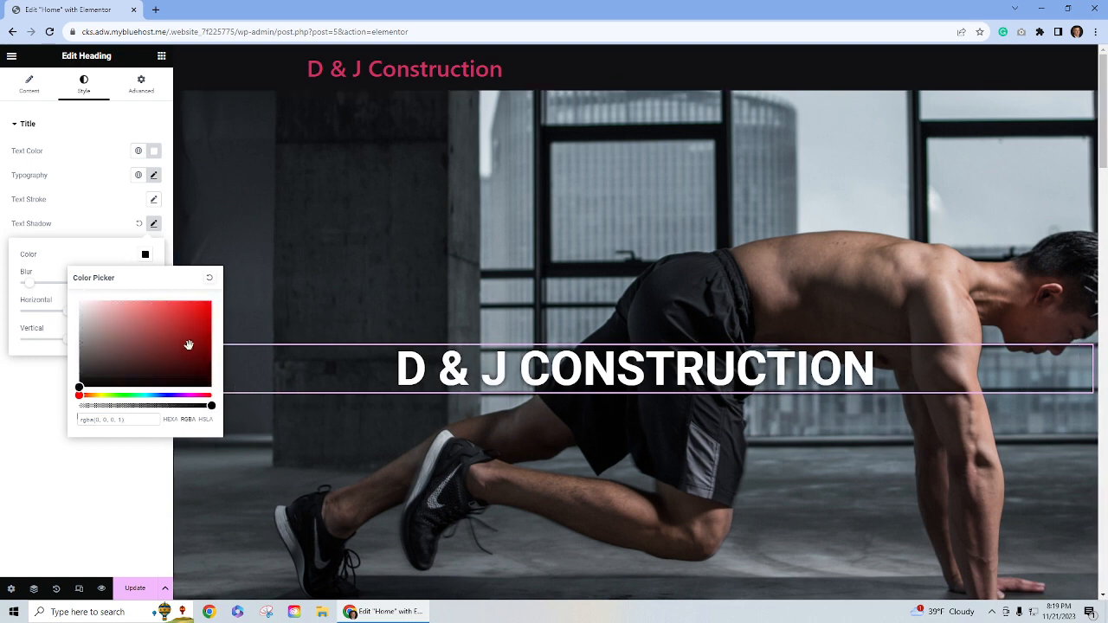
Step: Set the blur of the hero heading's text shadow to 13
left_click(98, 252)
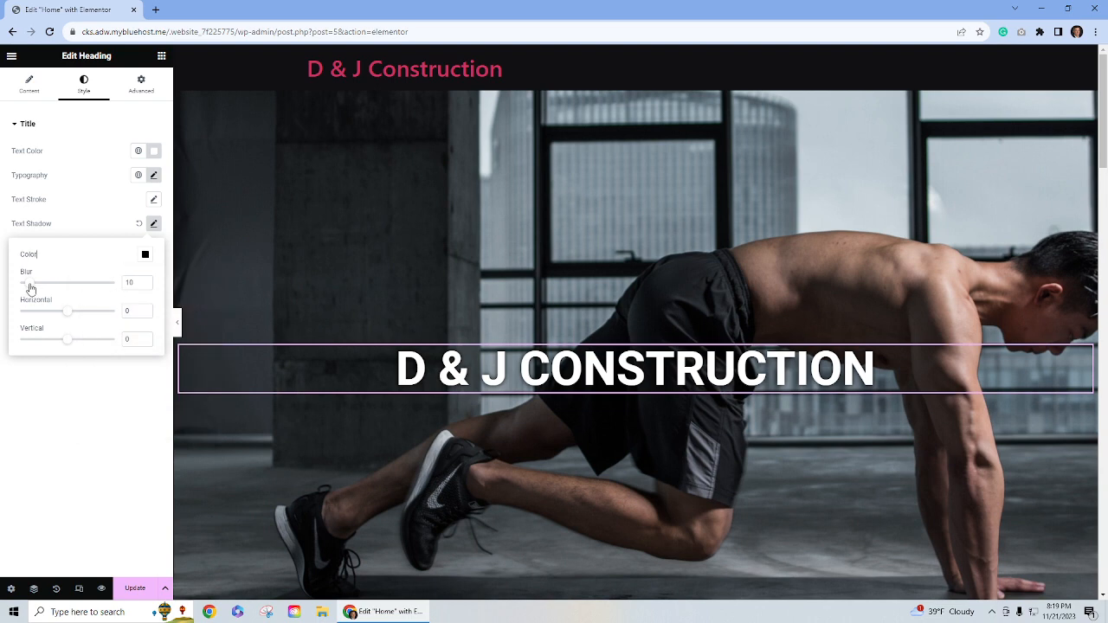
mouse_move(33, 288)
left_mouse_down()
mouse_move(87, 292)
mouse_move(12, 289)
mouse_move(43, 294)
mouse_move(32, 294)
left_mouse_up()
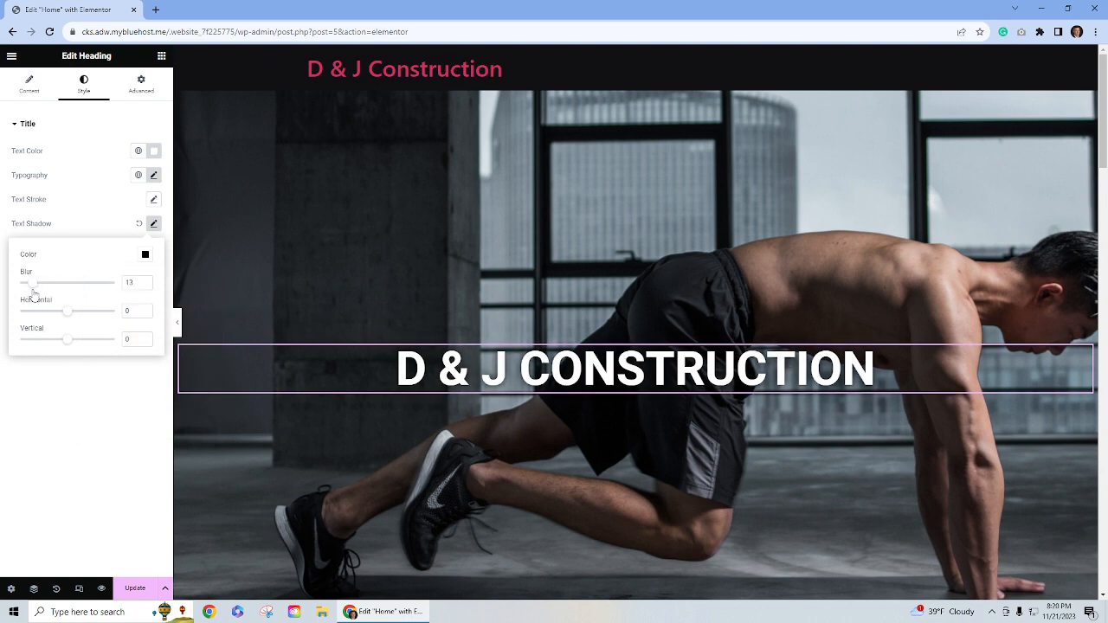
left_click(97, 199)
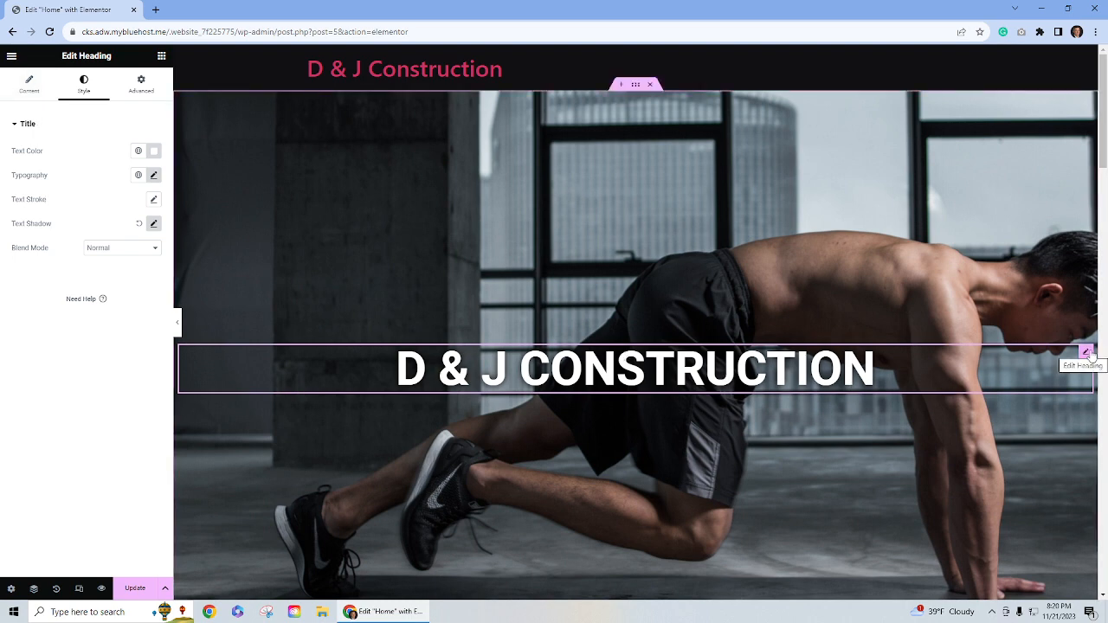
Step: Examine the hero heading's content, style and advanced settings
left_click(29, 87)
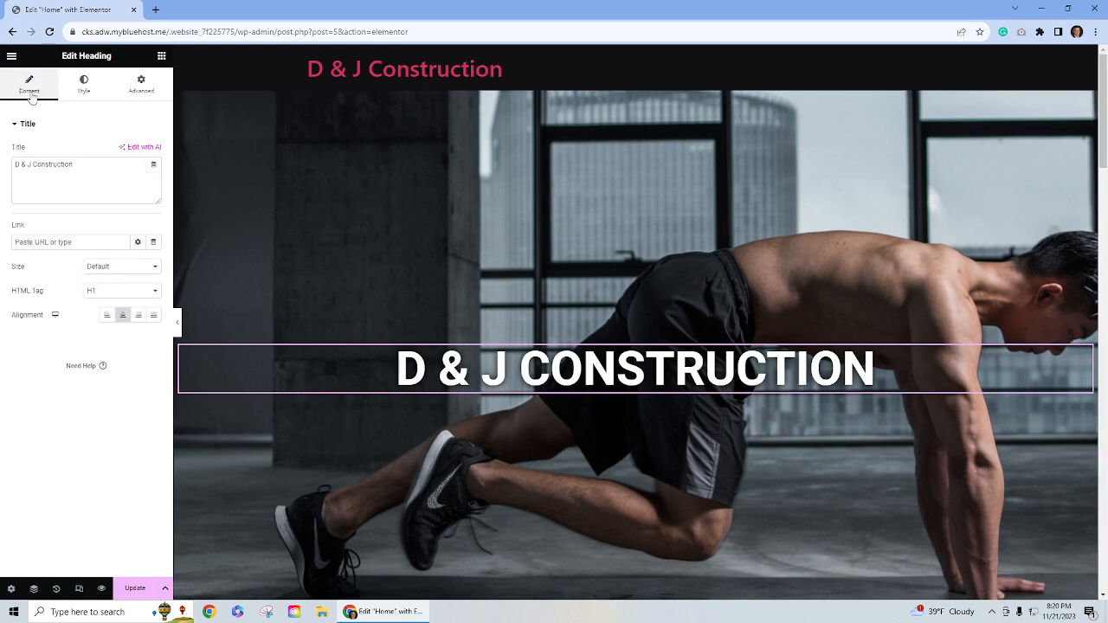
left_click(79, 92)
left_click(140, 94)
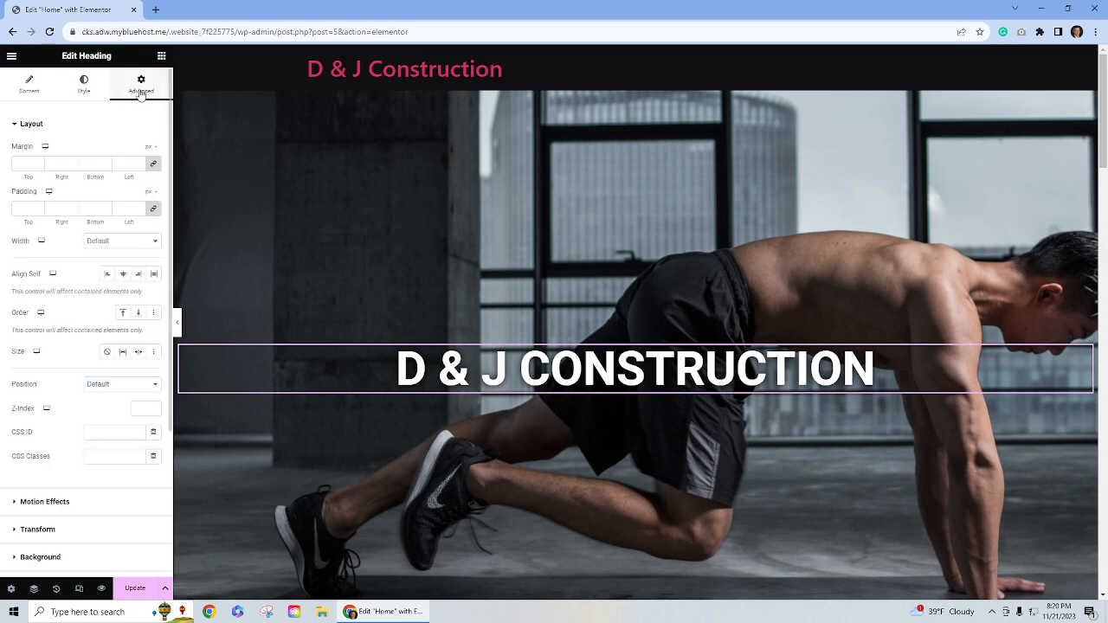
left_click(87, 92)
left_click(33, 90)
left_click(84, 90)
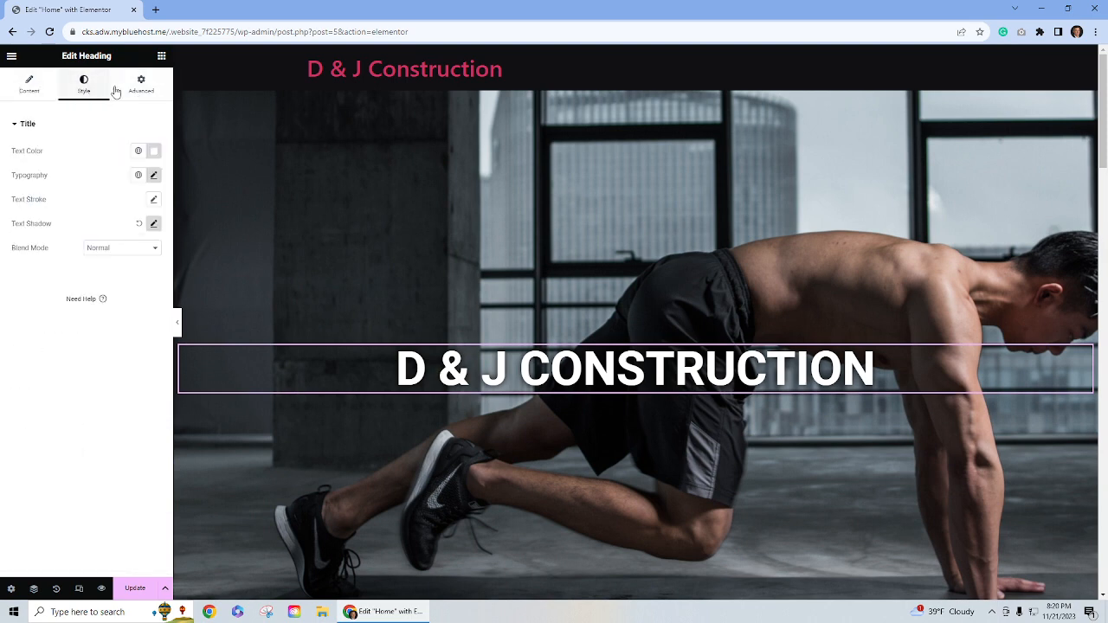
left_click(139, 90)
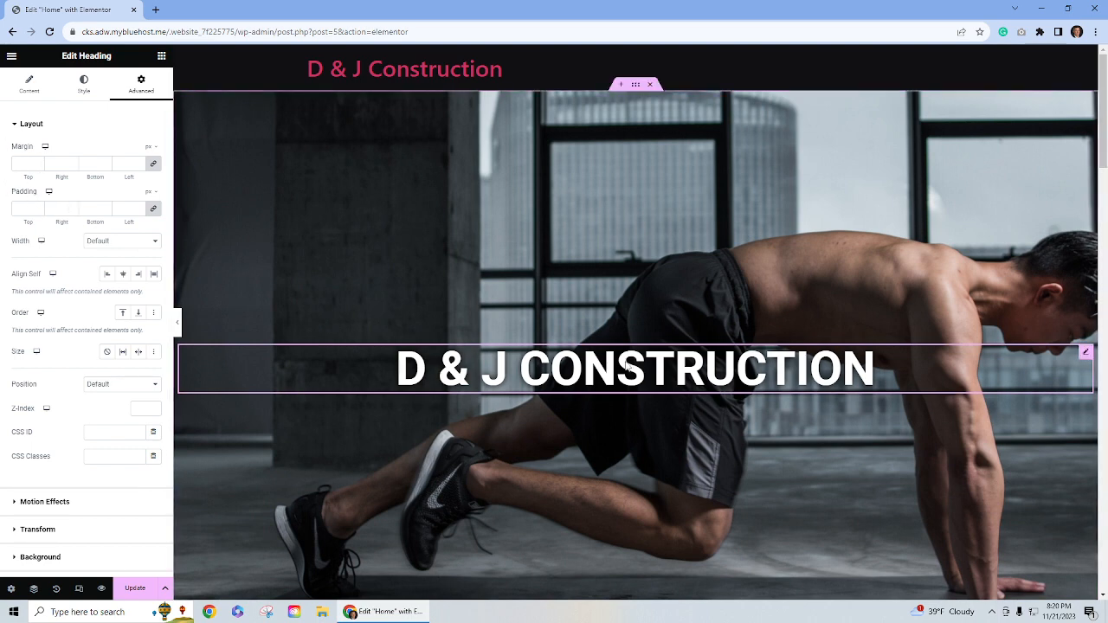
Step: Add a Text Editor widget directly below the hero heading and replace its placeholder text with "This is my new excavation business."
left_click(160, 57)
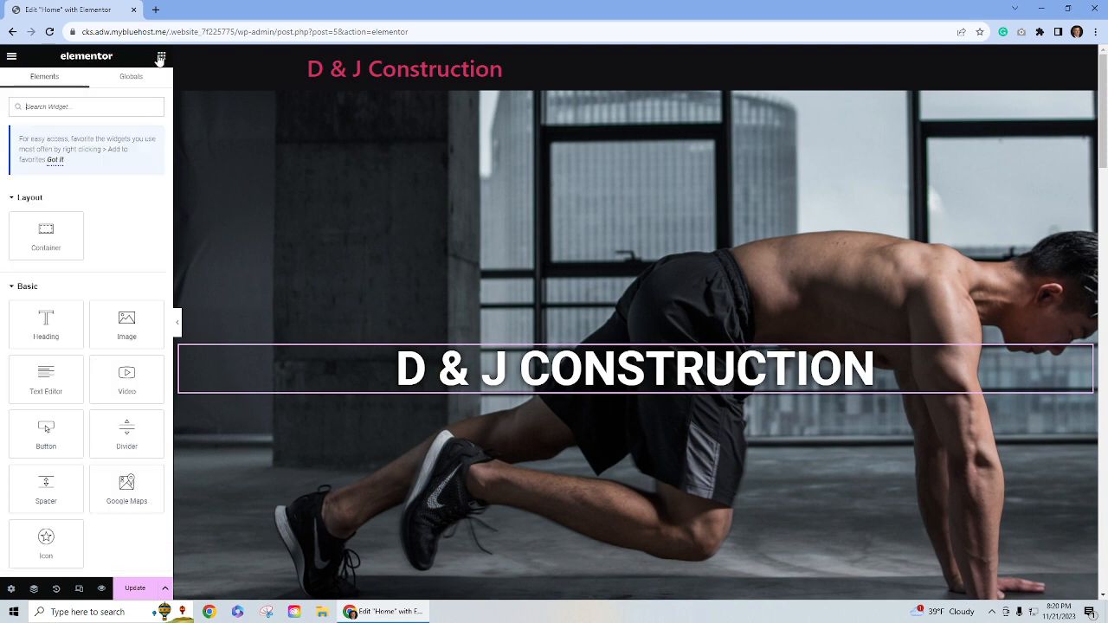
left_click_drag(41, 387, 631, 395)
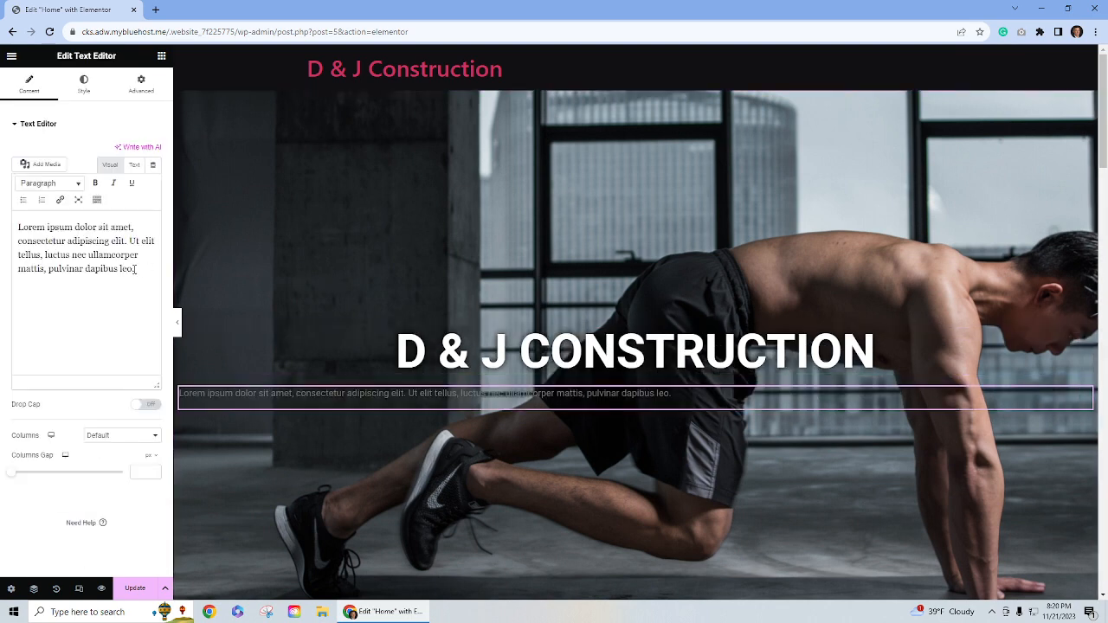
left_click_drag(136, 270, 2, 192)
type("THis is my new excavation bus")
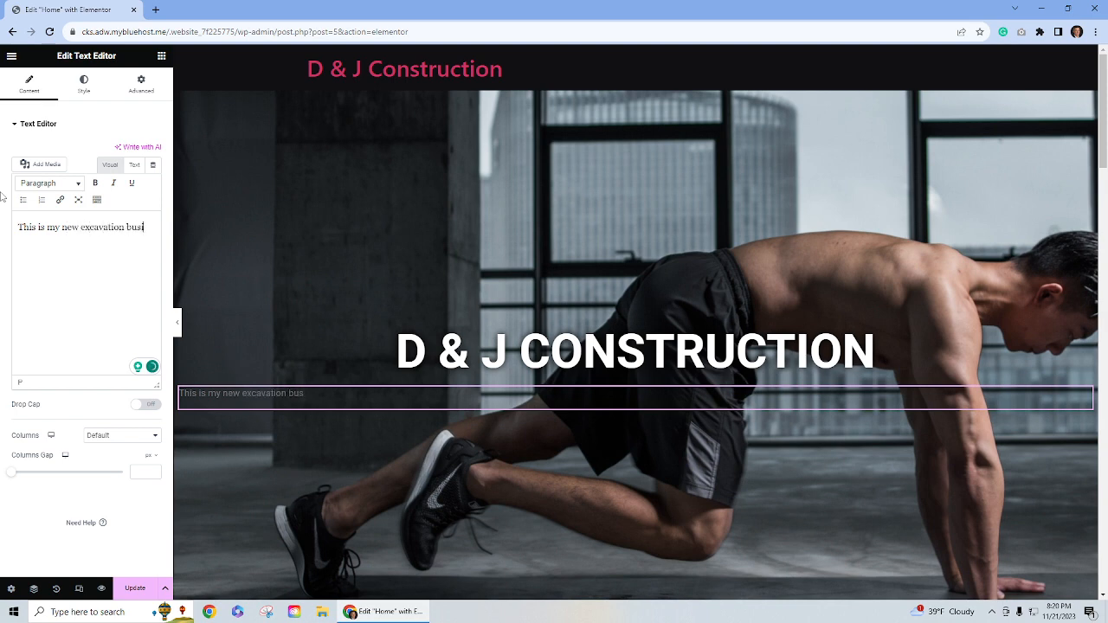
type("iness.")
Step: Center the excavation business text and set its color to white, #FFFFFF
left_click(84, 85)
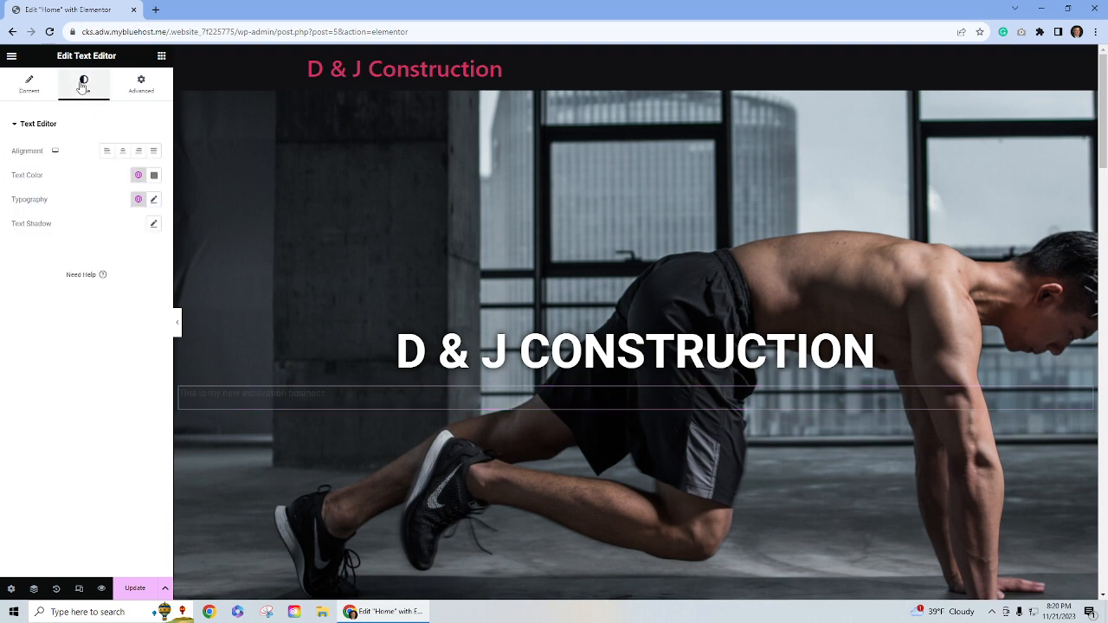
left_click(122, 151)
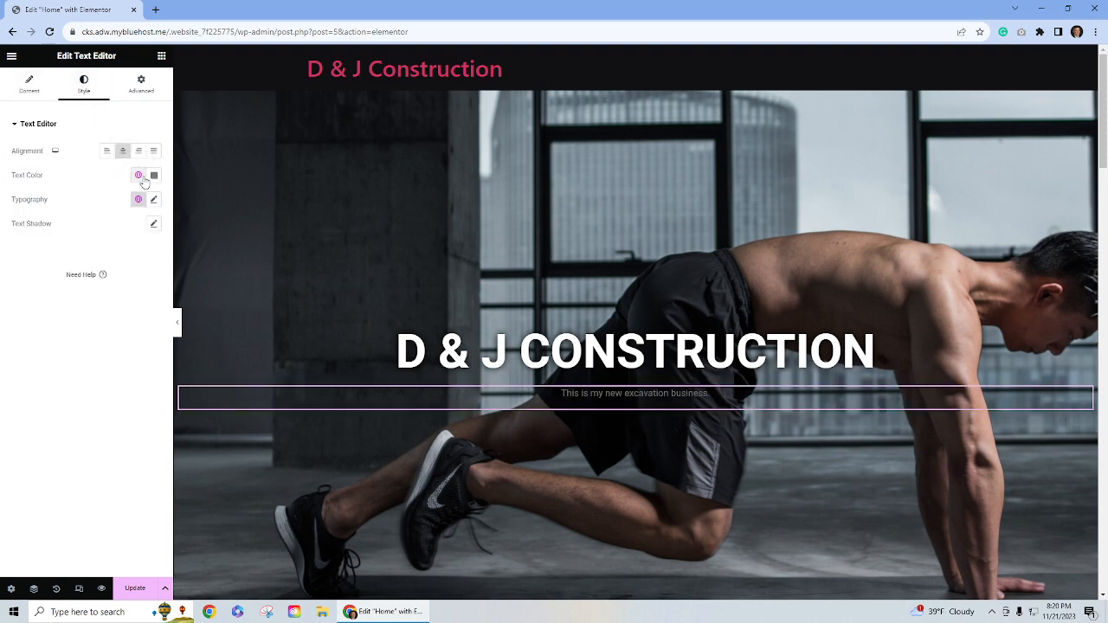
left_click(153, 176)
left_click_drag(109, 262, 49, 204)
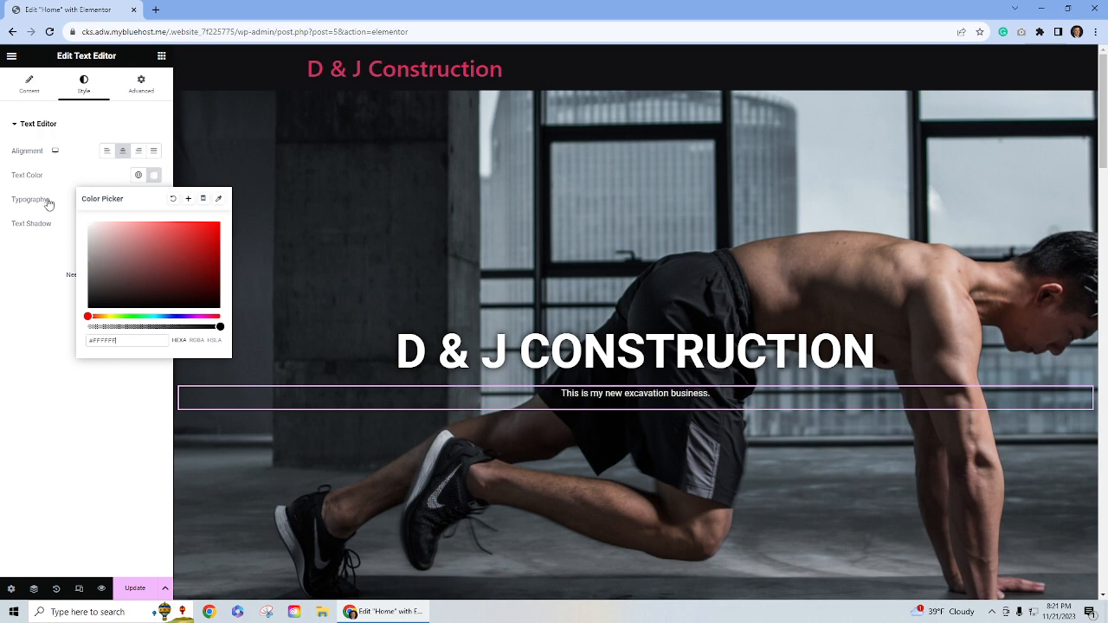
Step: Change the color of the excavation business text to a saturated orange
left_click(153, 176)
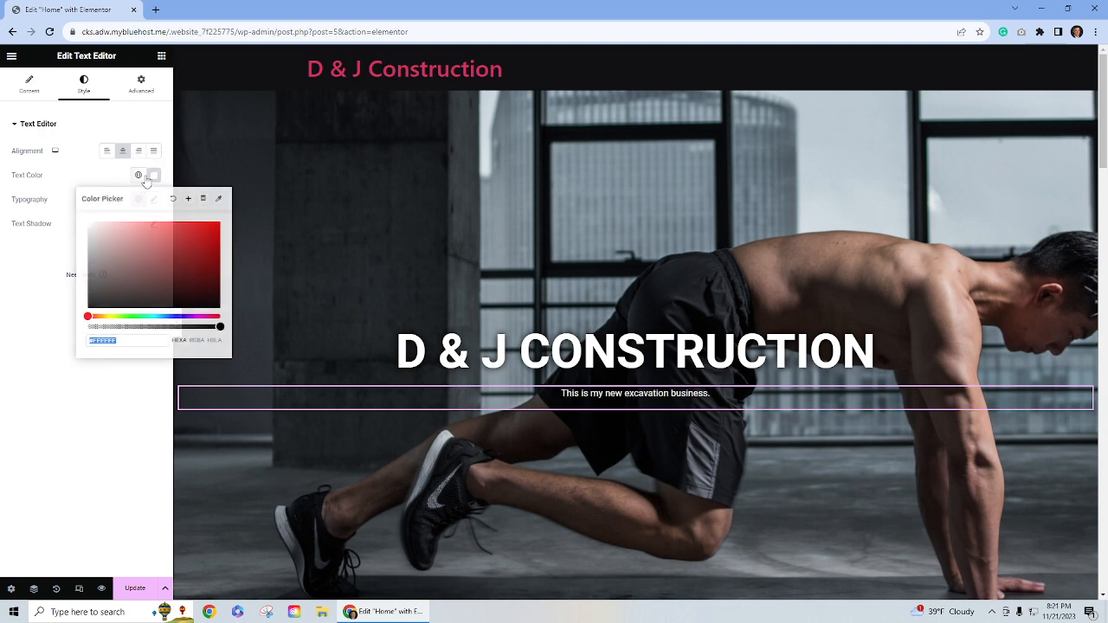
mouse_move(89, 317)
left_mouse_down()
mouse_move(108, 317)
mouse_move(98, 318)
left_mouse_up()
left_click_drag(138, 263, 228, 213)
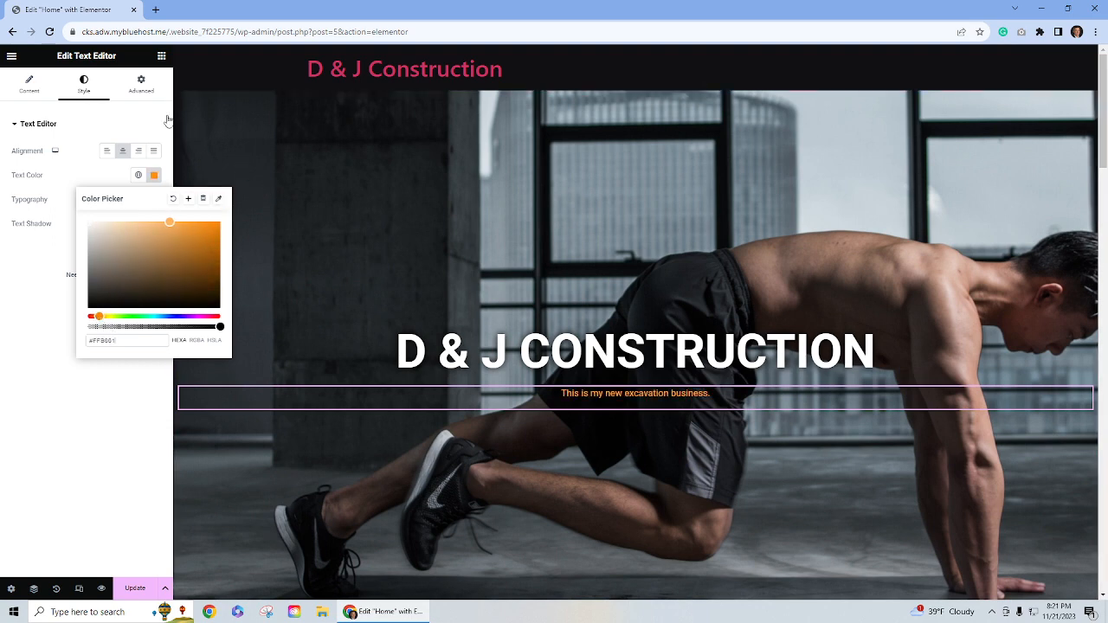
left_click(121, 119)
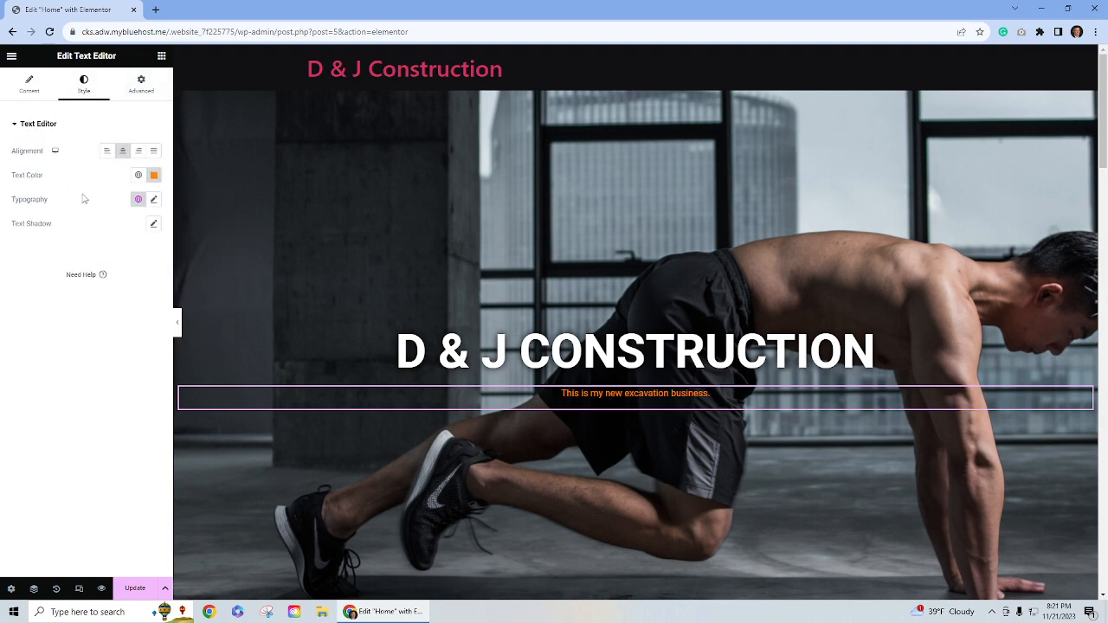
Step: Set the excavation business text's typography to a size of 30 px, Bold weight and the Uppercase transform
left_click(153, 200)
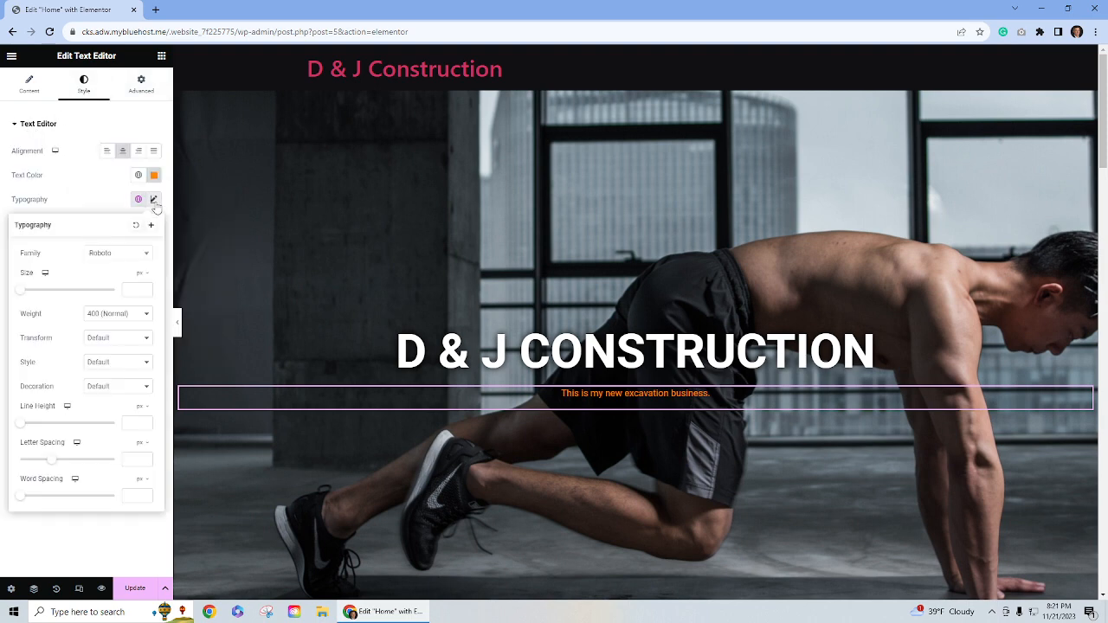
left_click_drag(25, 297, 40, 299)
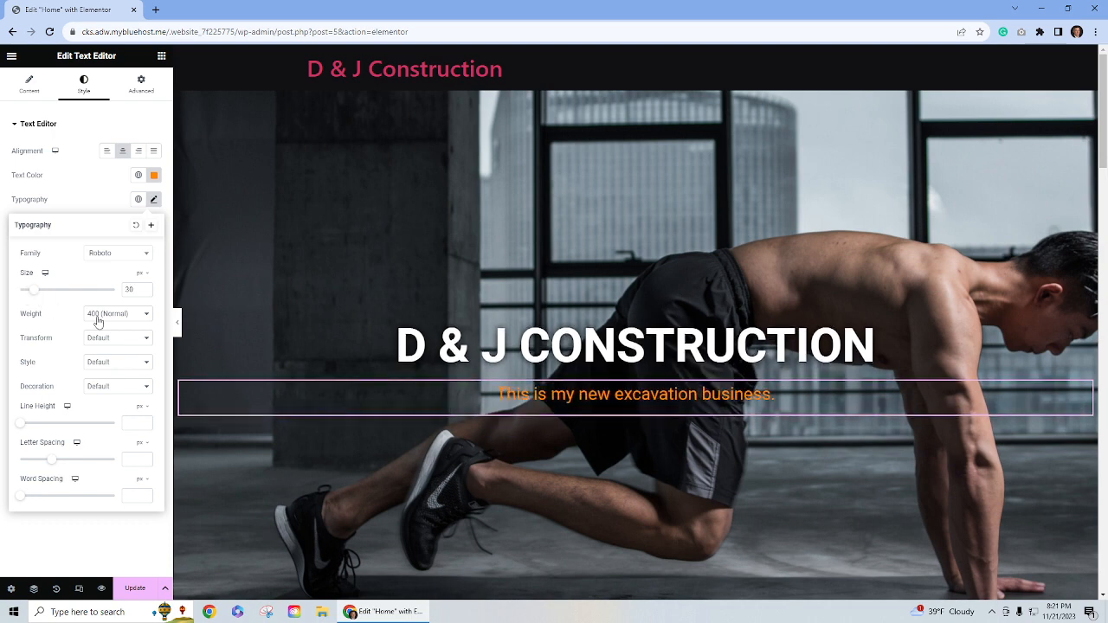
left_click(99, 315)
left_click(108, 426)
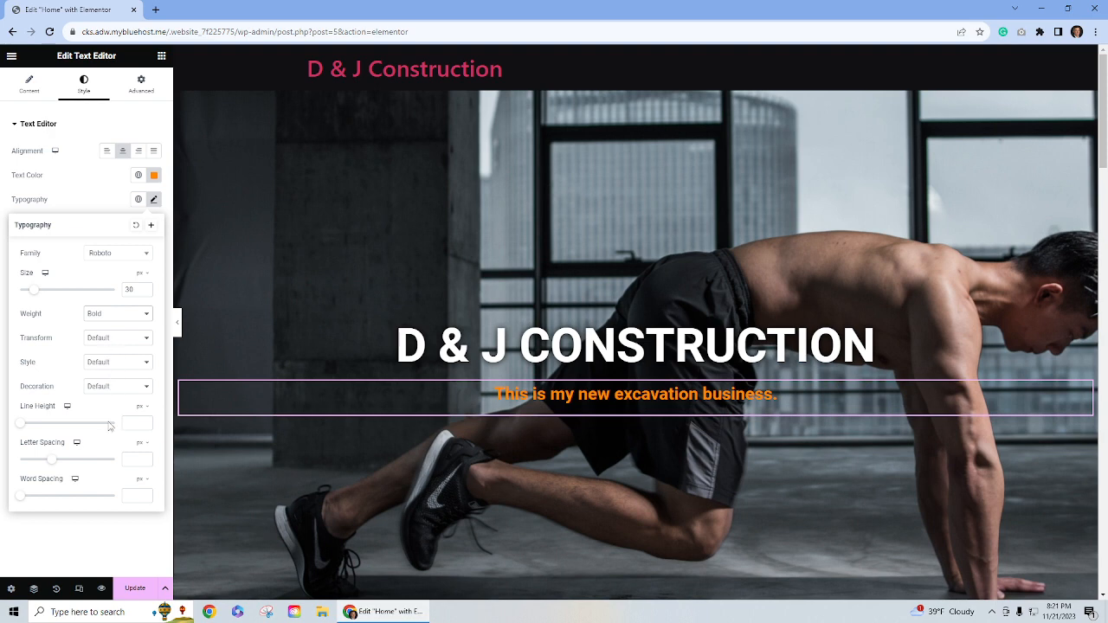
left_click(118, 338)
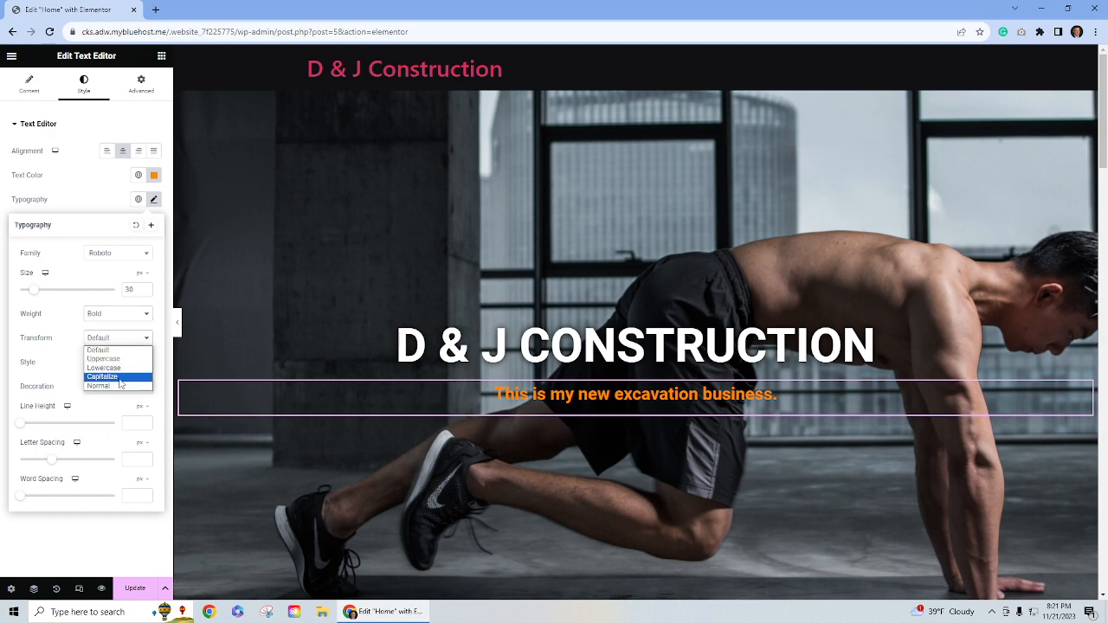
left_click(120, 360)
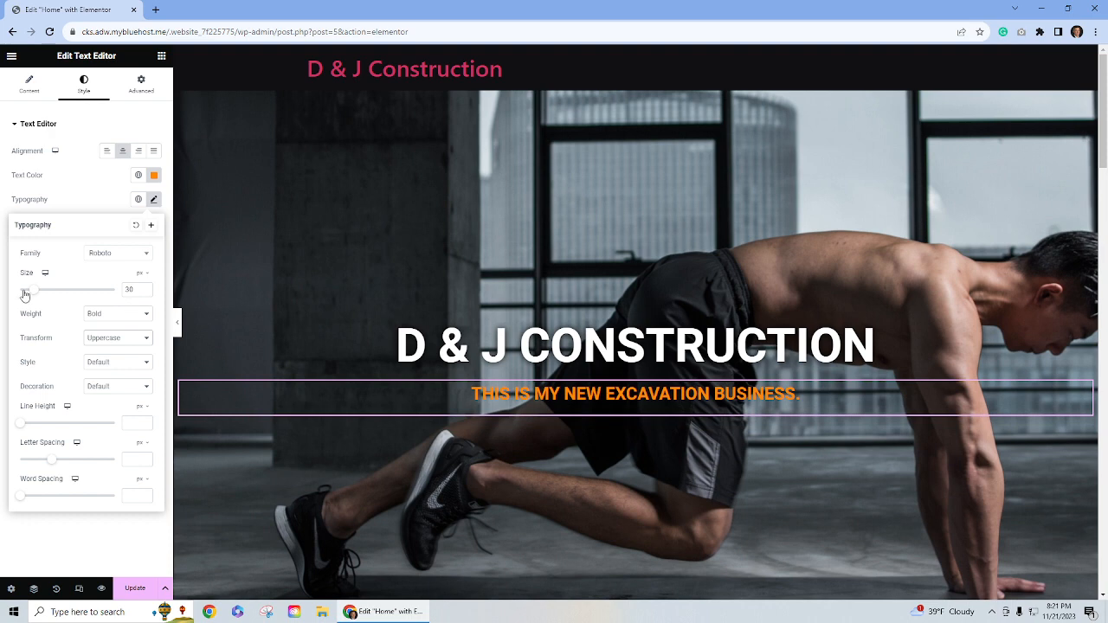
Step: Reduce the excavation business text's font size to about 23 px
left_click_drag(24, 294, 32, 296)
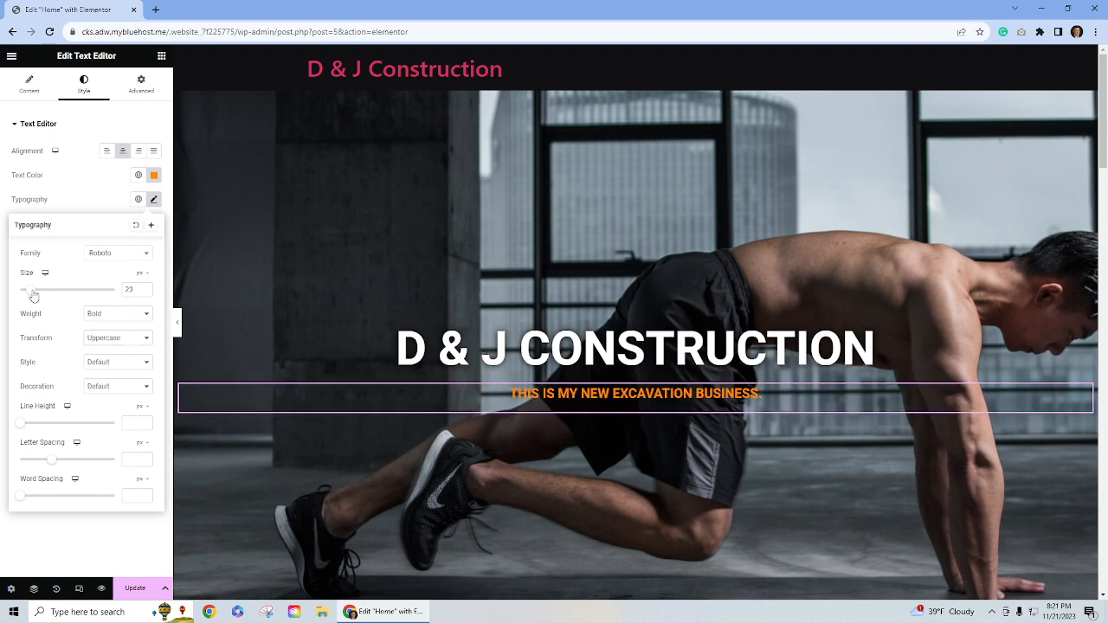
left_click(145, 287)
left_click(98, 208)
Step: Add a text shadow to the excavation business text with fully opaque black, rgba(0, 0, 0, 1), and a blur of 9
left_click(154, 223)
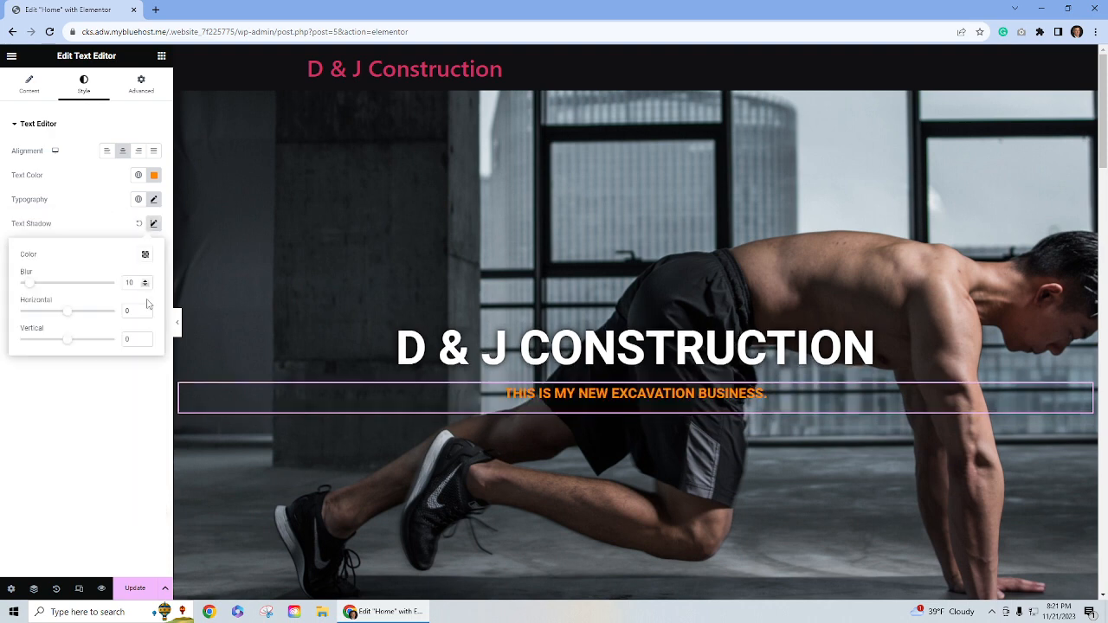
left_click(145, 253)
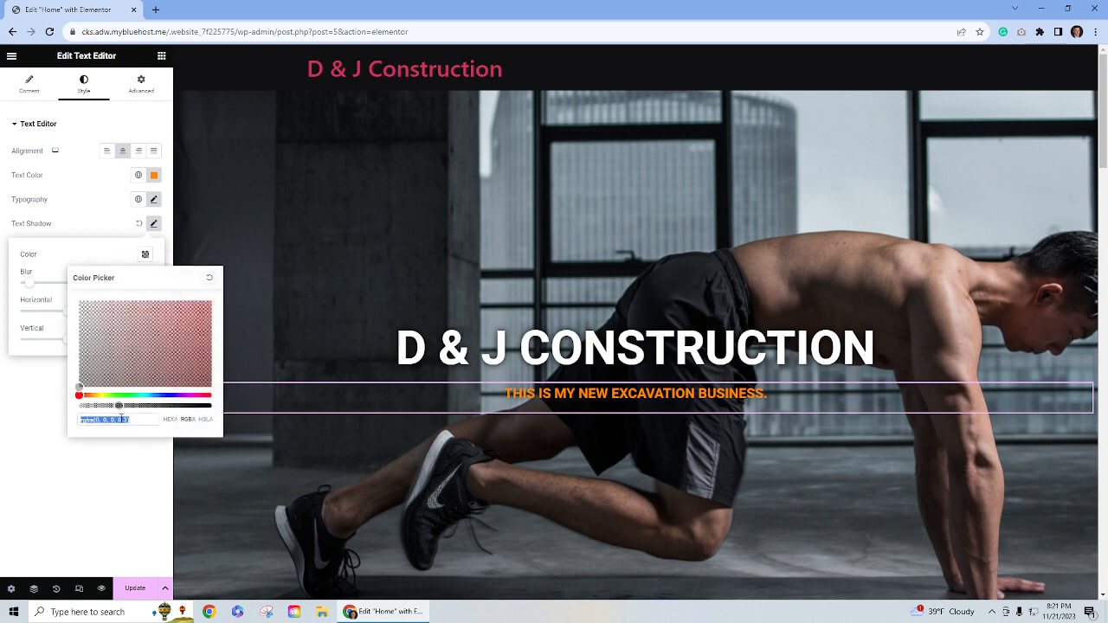
left_click_drag(119, 407, 211, 405)
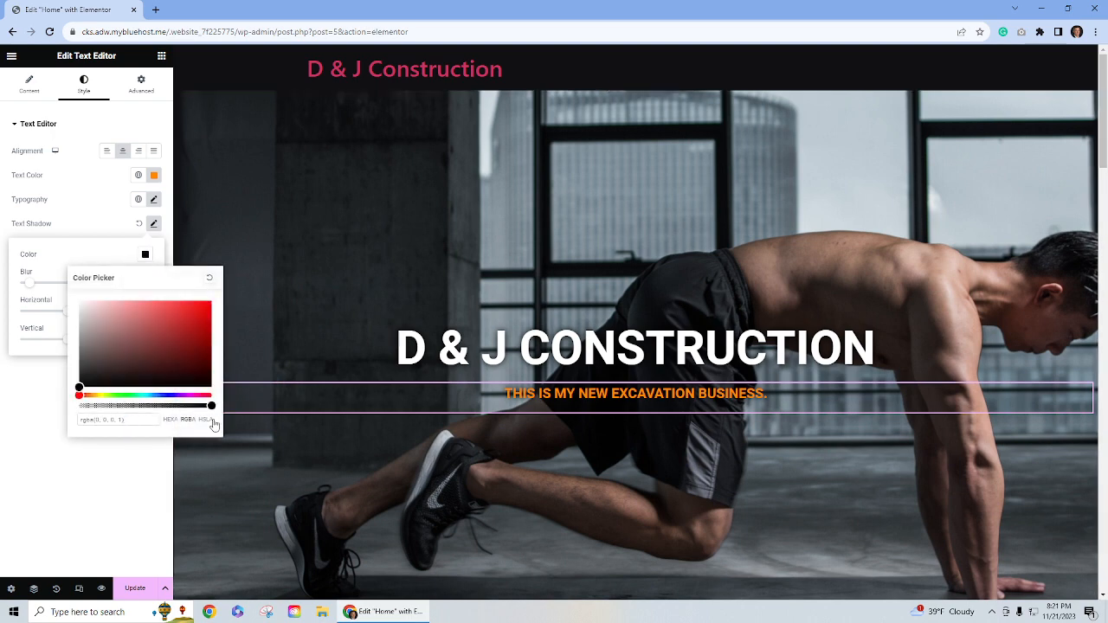
left_click(108, 254)
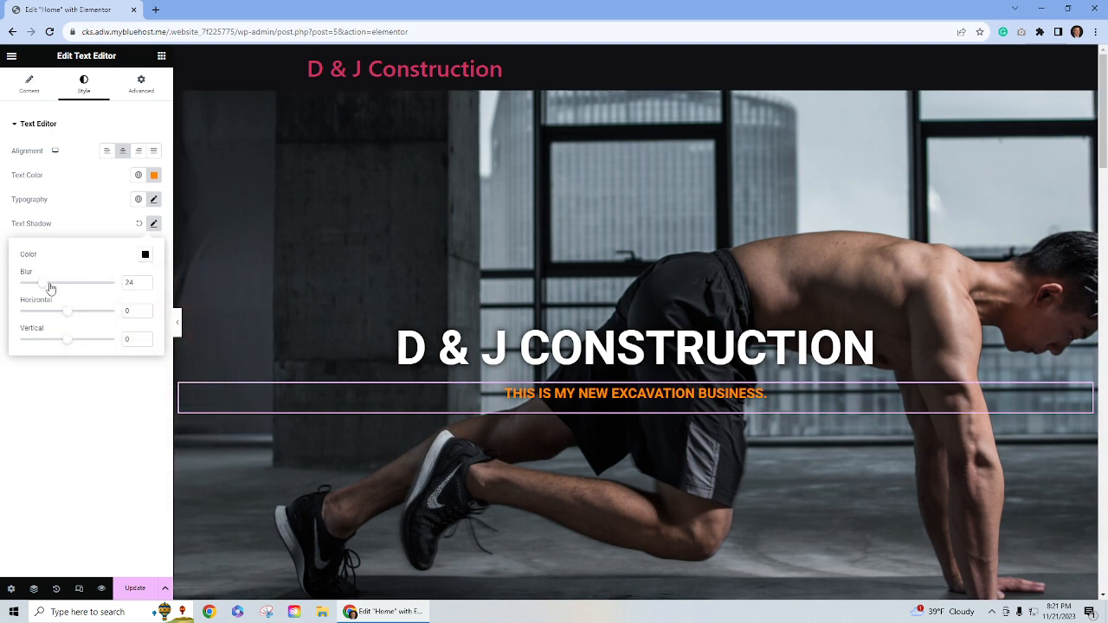
left_click_drag(70, 286, 32, 288)
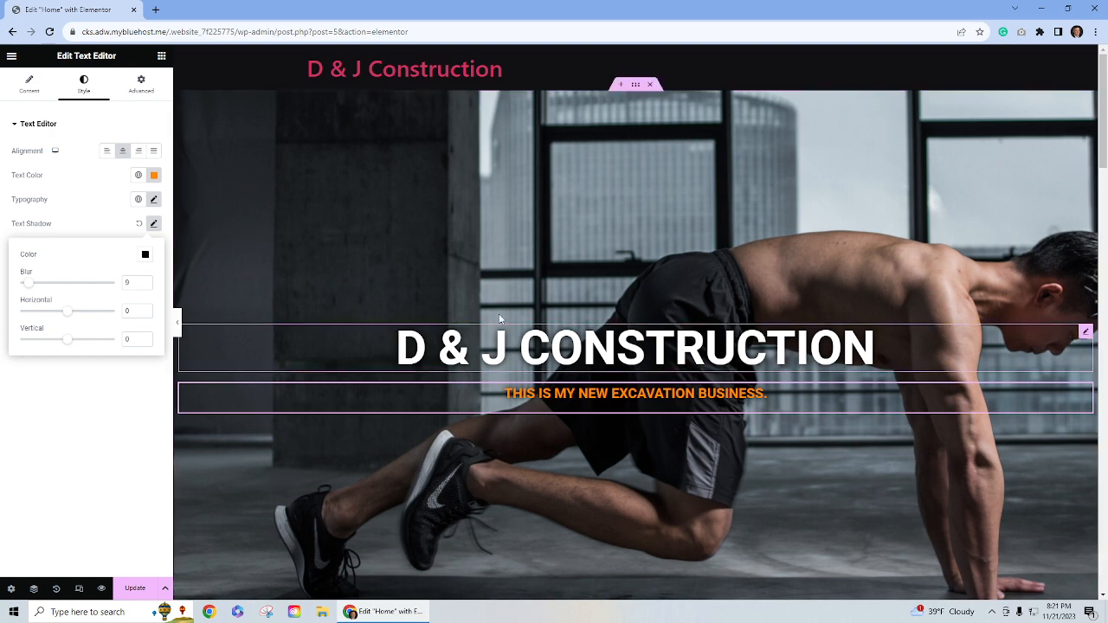
left_click(558, 259)
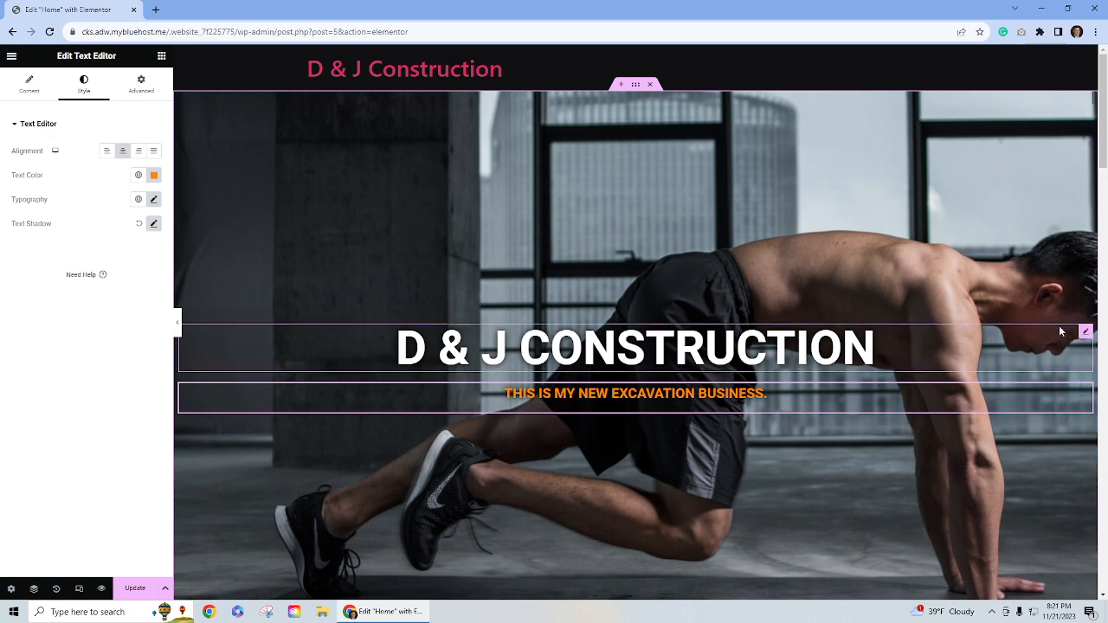
Step: Set the hero container's column and row gaps to 0 px
left_click(1085, 334)
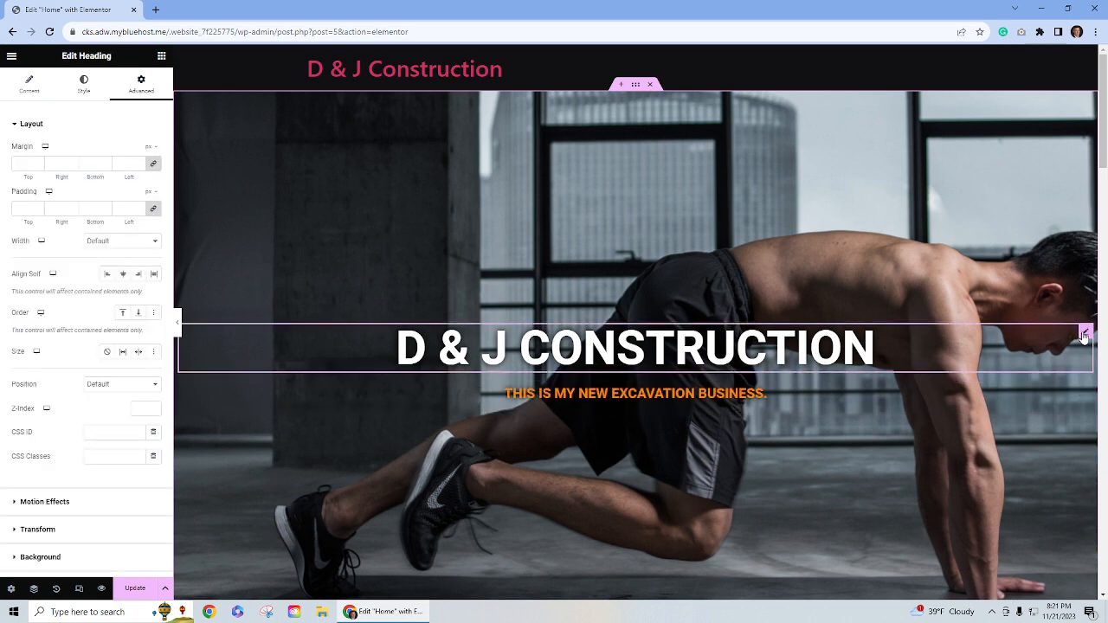
left_click(635, 84)
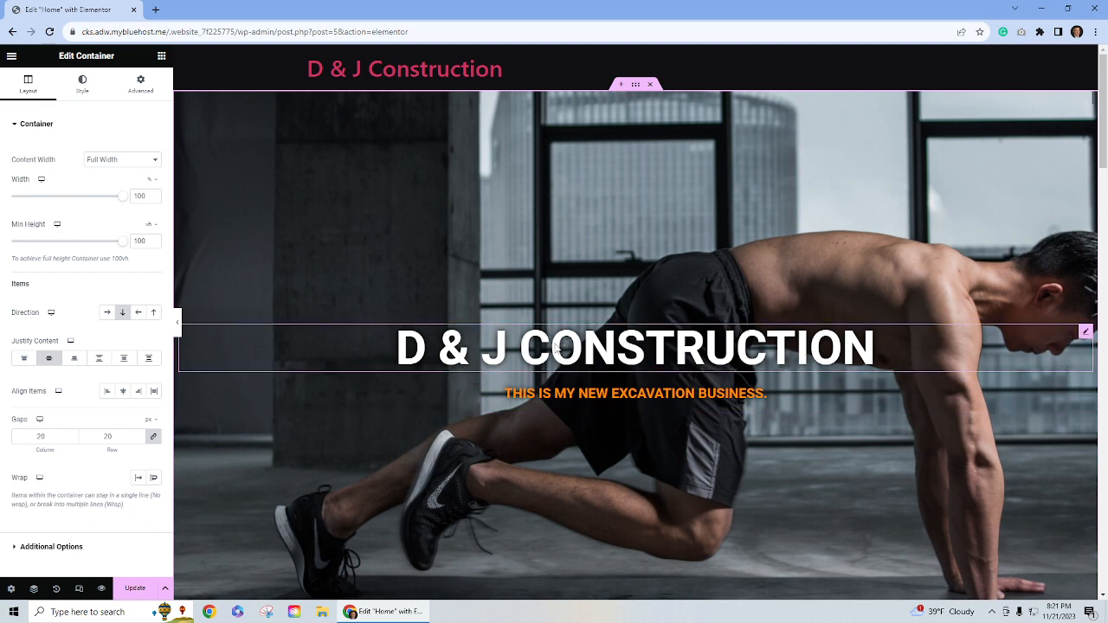
double_click(105, 437)
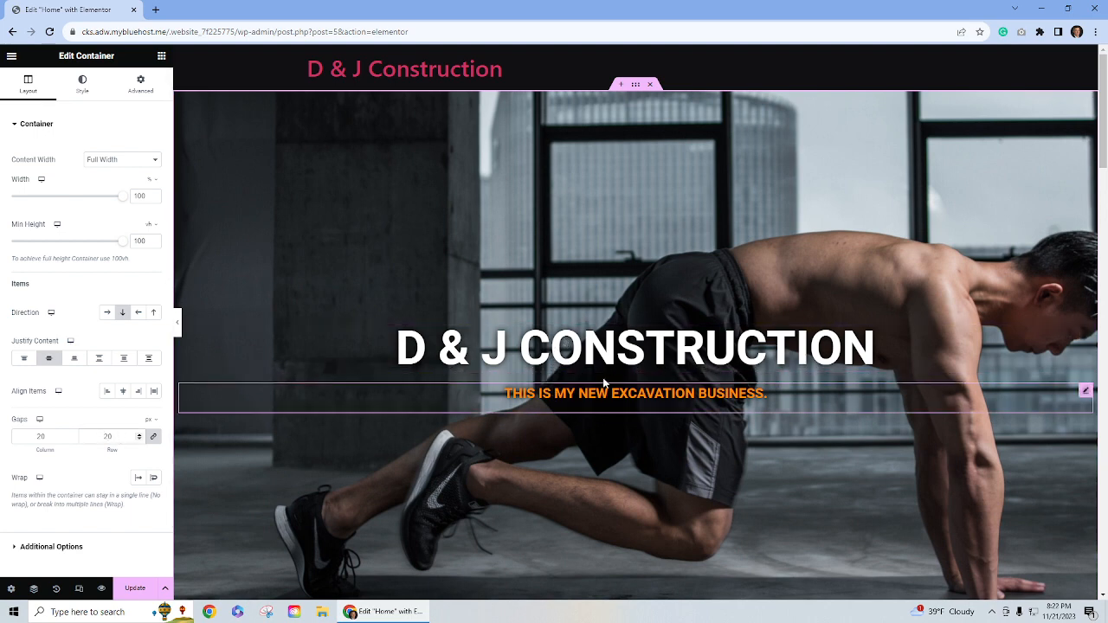
type("0")
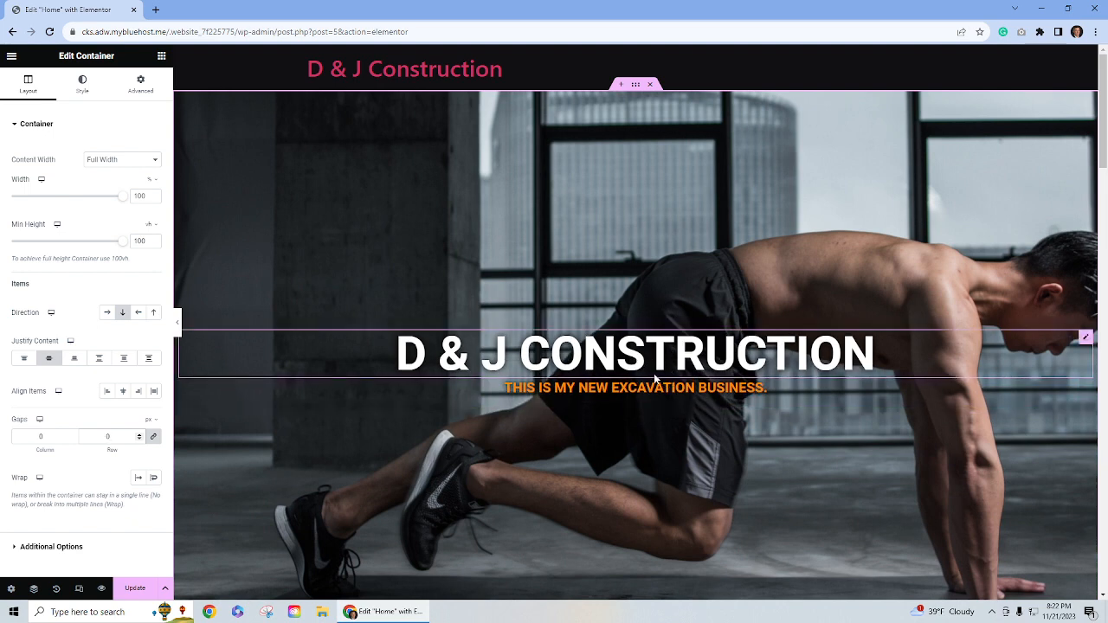
Step: Unlink the hero heading's margin values and set its bottom margin to -15 px
left_click(1086, 337)
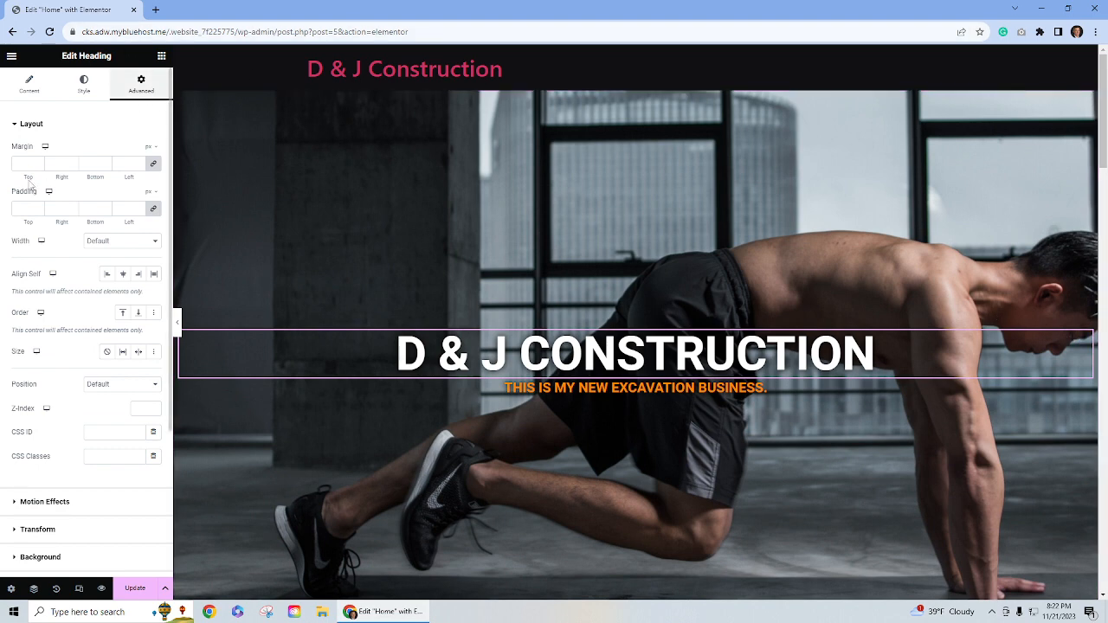
left_click(154, 163)
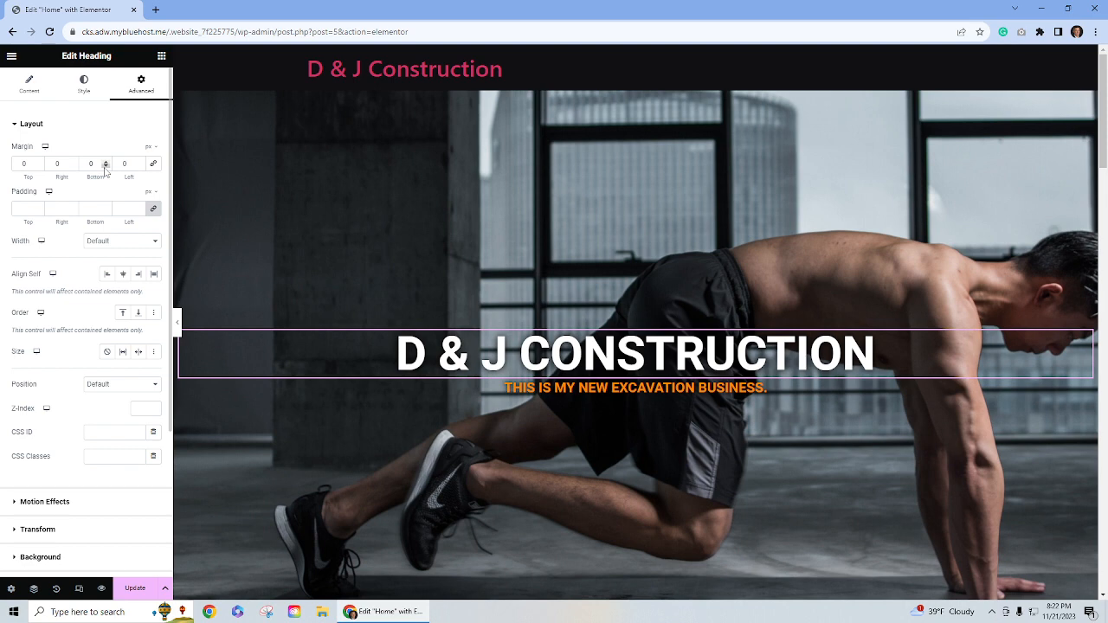
left_click(105, 167)
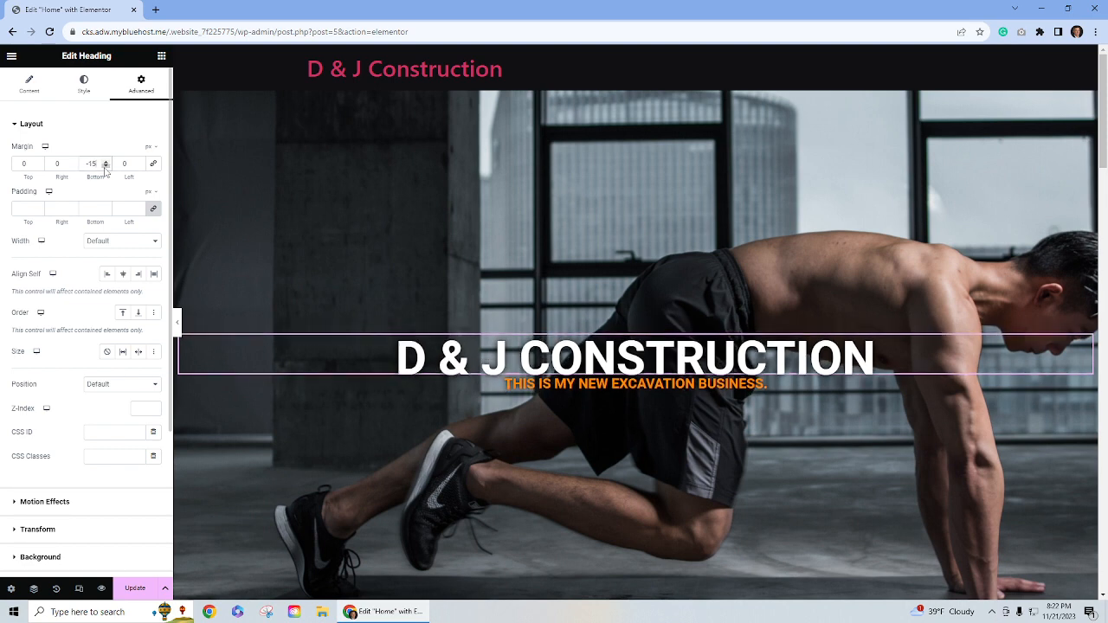
Step: Set the hero heading's bottom margin to 0 px
left_click(105, 162)
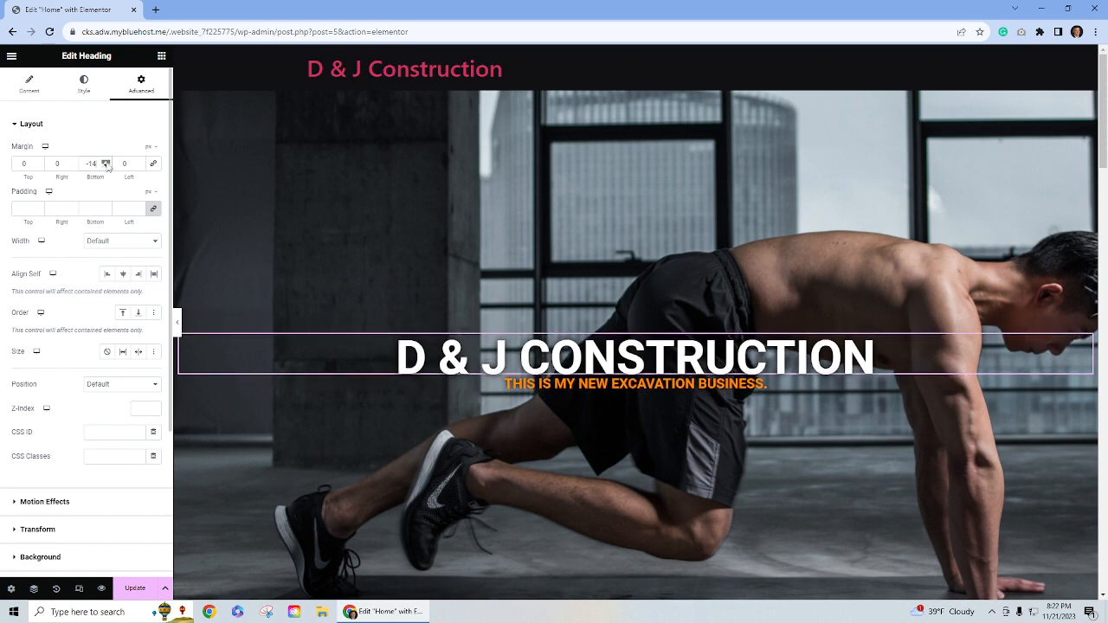
left_click(104, 162)
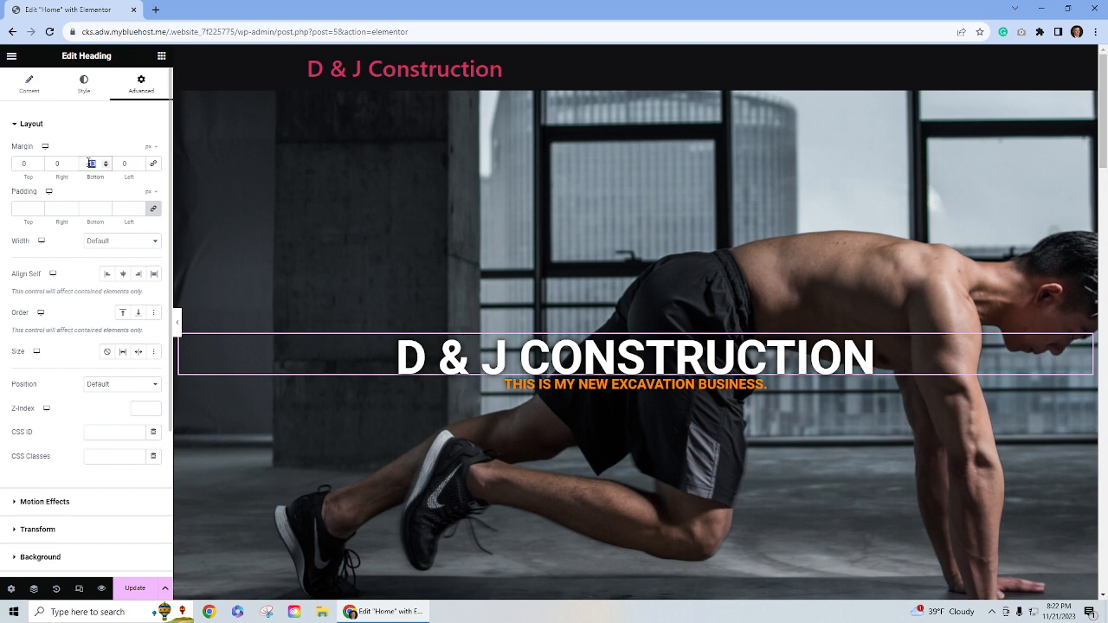
type("0")
Step: Unlink the orange tagline's margin values and try a top margin of -13 px before resetting it to 0
left_click(1084, 386)
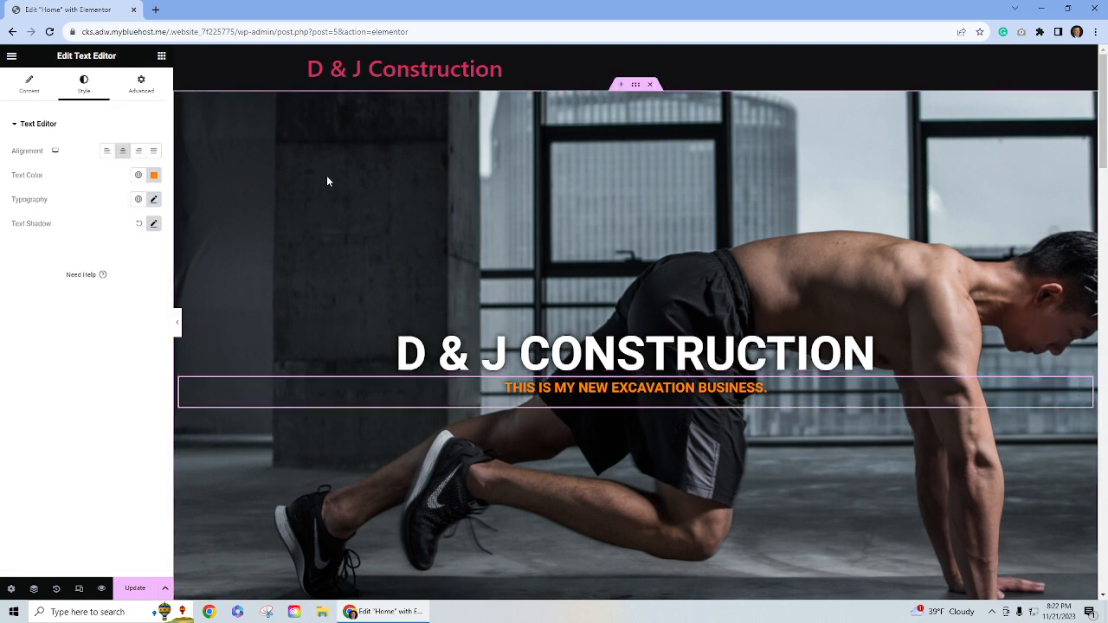
left_click(141, 83)
left_click(153, 164)
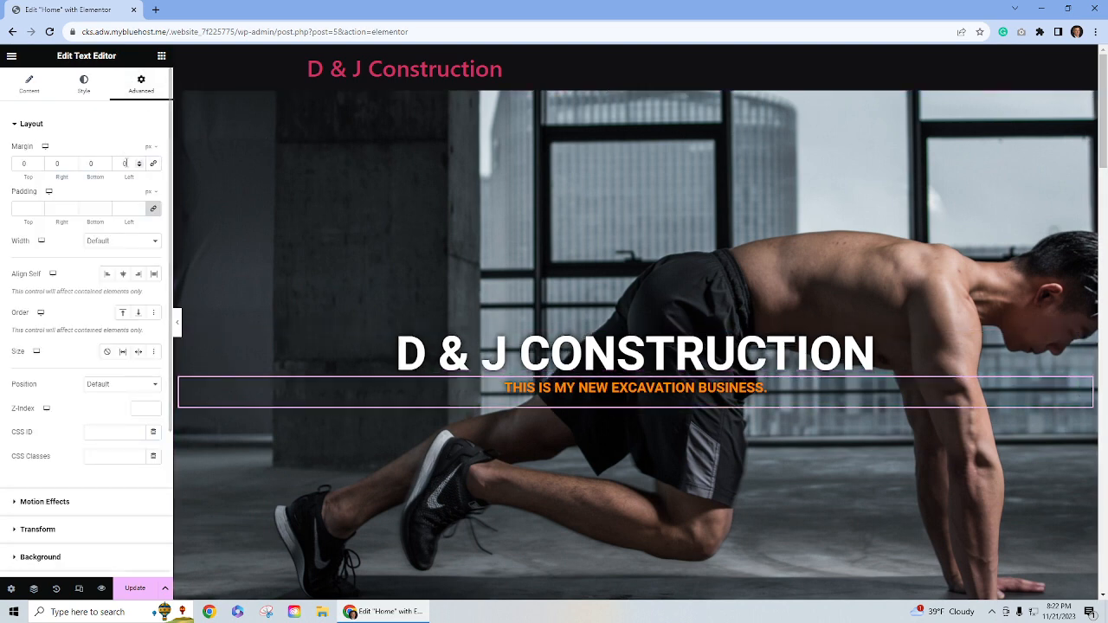
left_click(39, 166)
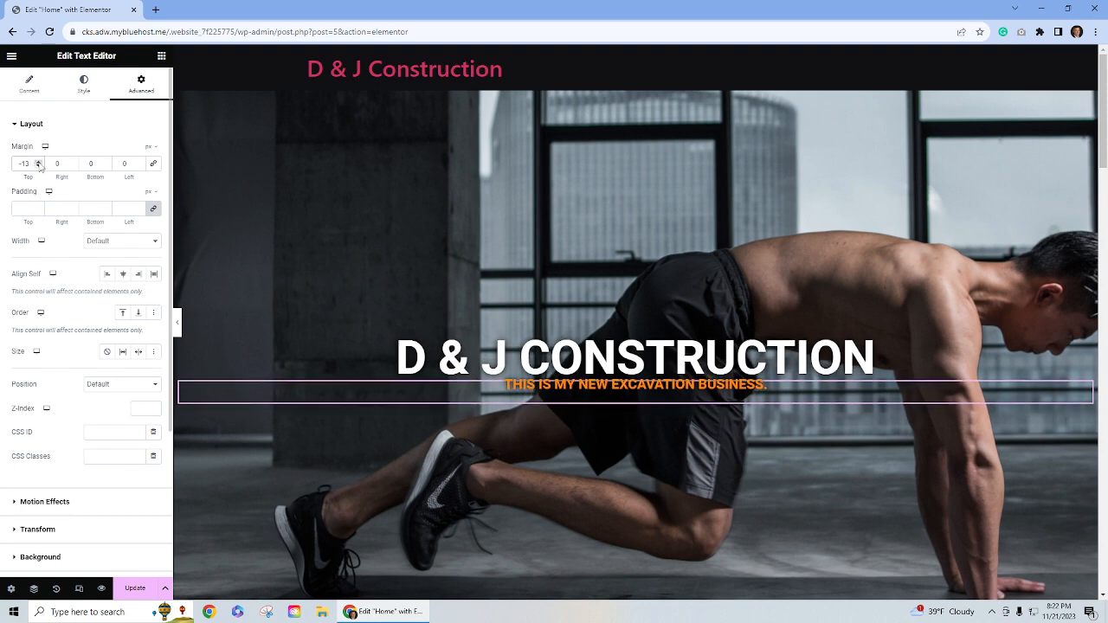
left_click(38, 162)
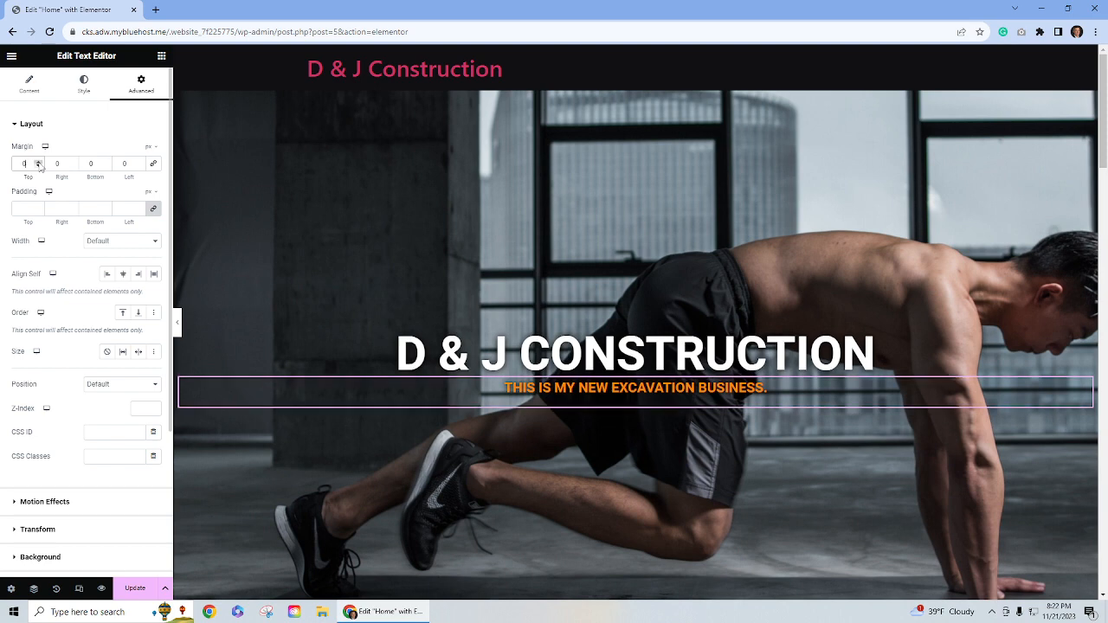
Step: Link the tagline's margins and try 21 px on all sides, then return them to 0 px and unlink them
left_click(153, 164)
left_click(138, 162)
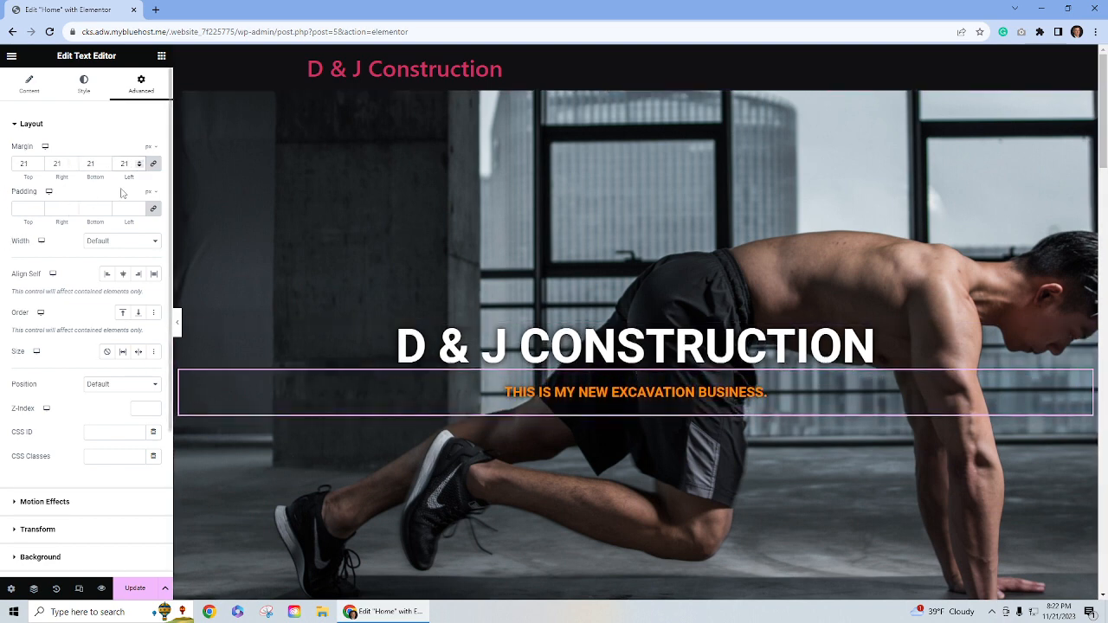
type("0")
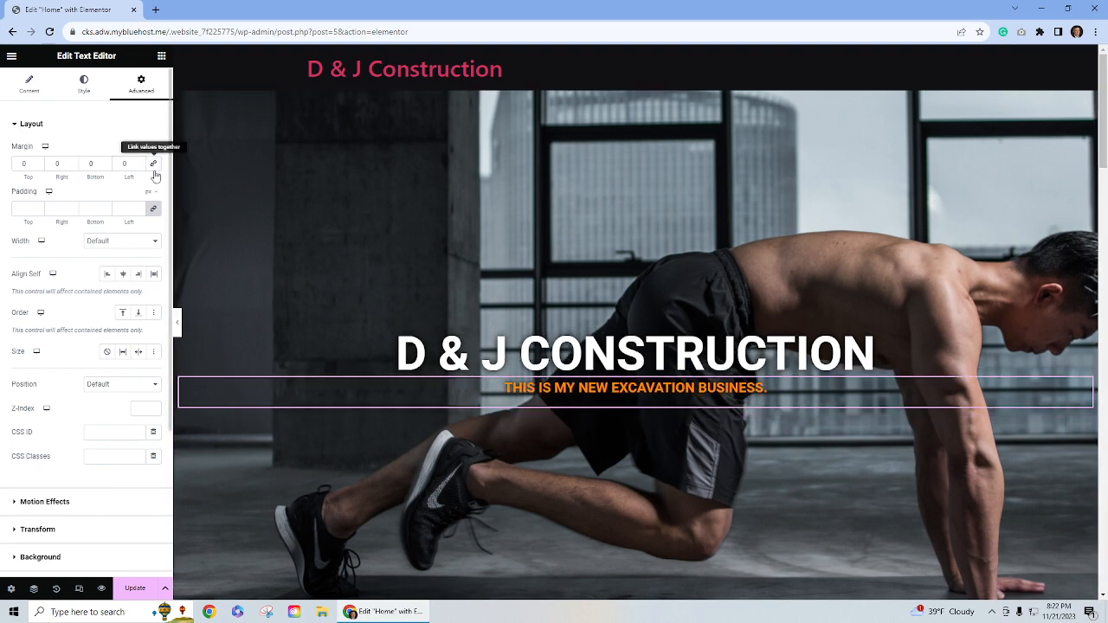
Step: Set only the tagline's top margin to -12 px
left_click(38, 166)
left_click(38, 166)
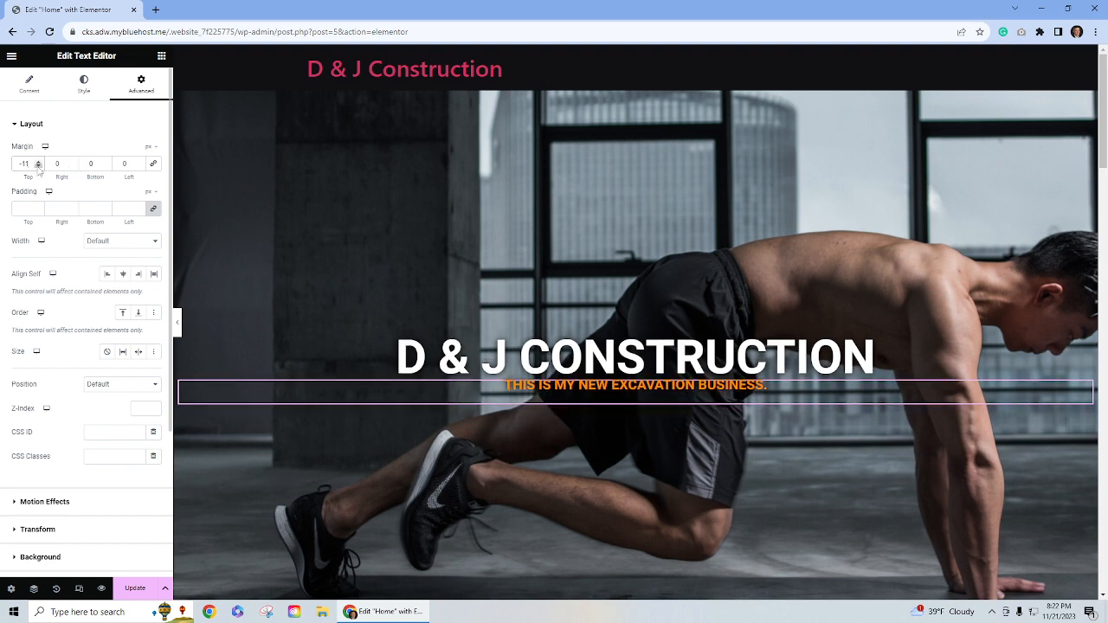
left_click(38, 166)
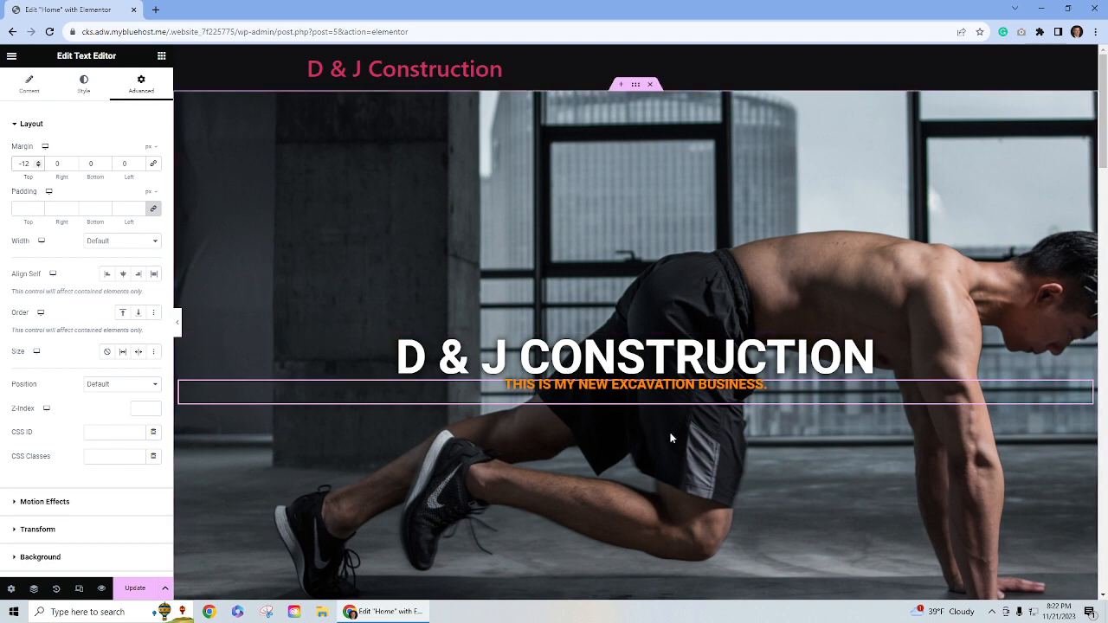
Step: Add a Button widget below the tagline in the hero container and align it to the center
left_click(161, 57)
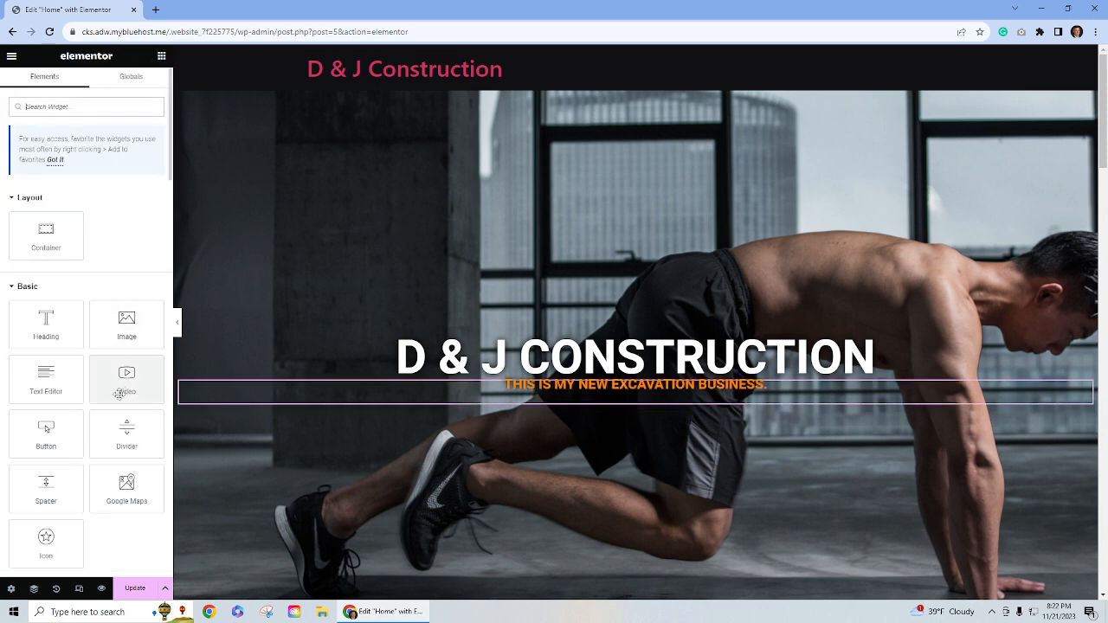
left_click_drag(31, 439, 660, 409)
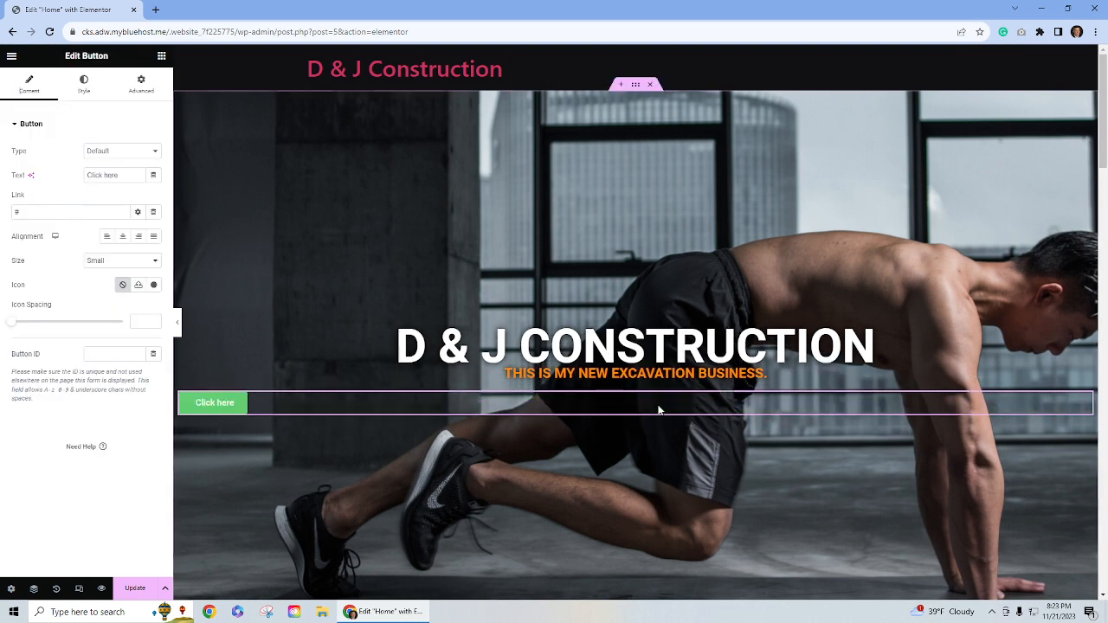
left_click(123, 237)
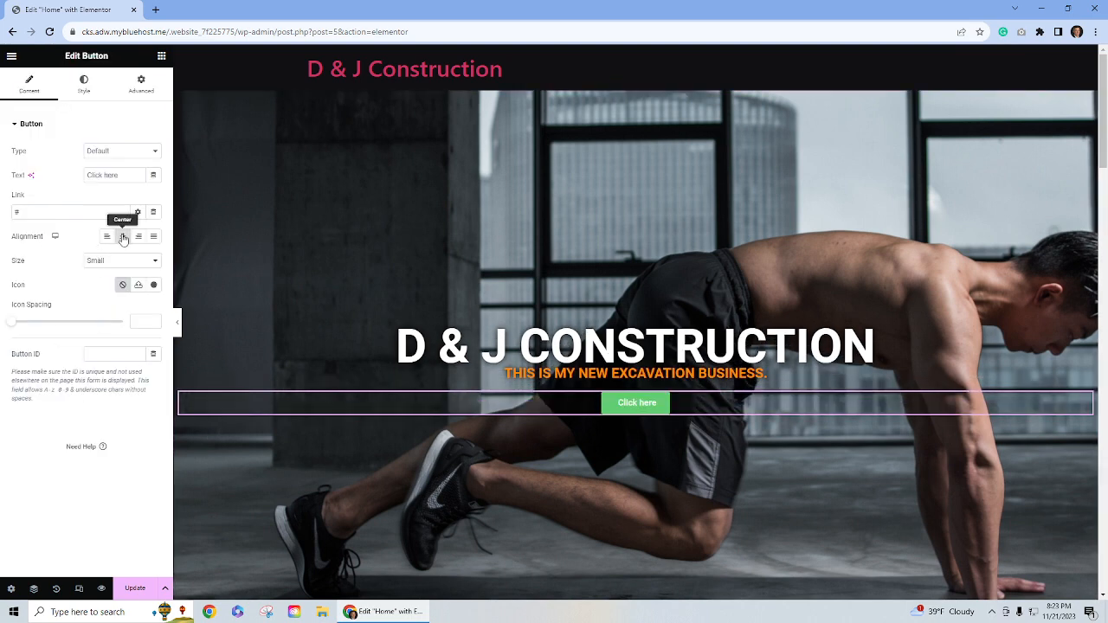
Step: Search for "about" as the button's link target, then leave the link empty
left_click(63, 216)
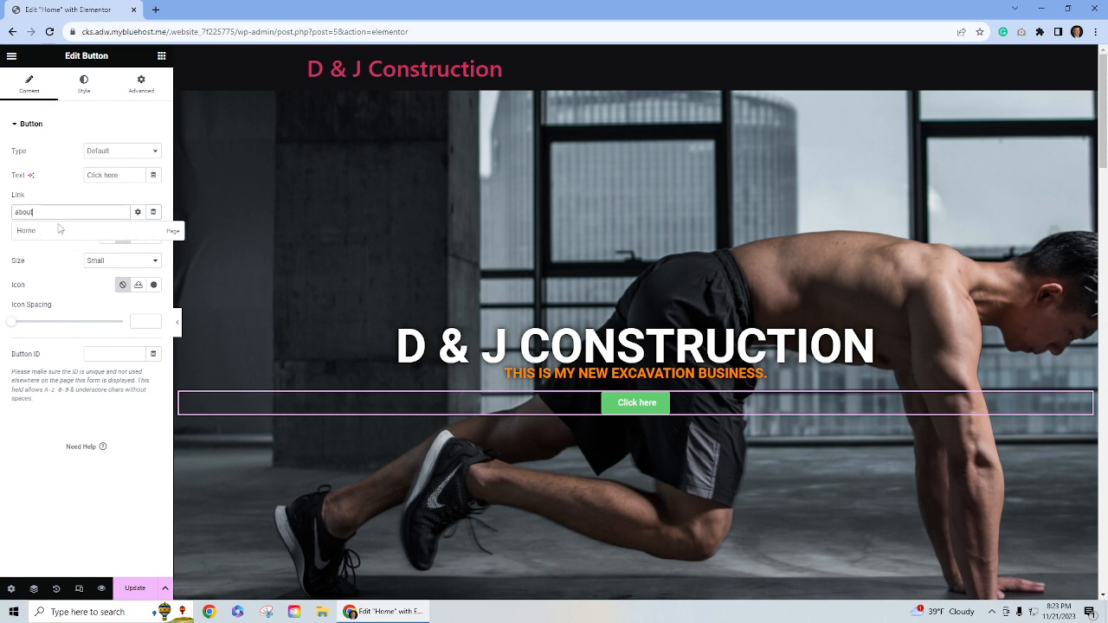
left_click_drag(53, 210, 6, 210)
key("BackSpace")
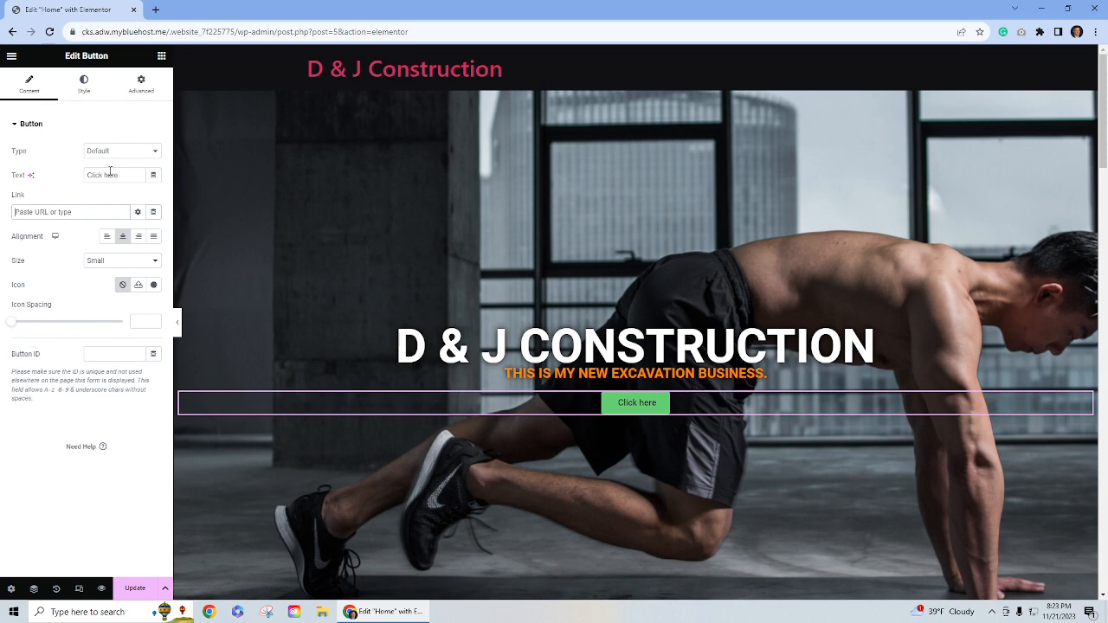
Step: Change the button's text to "Get a Free Quote"
left_click_drag(119, 175, 79, 174)
type("F")
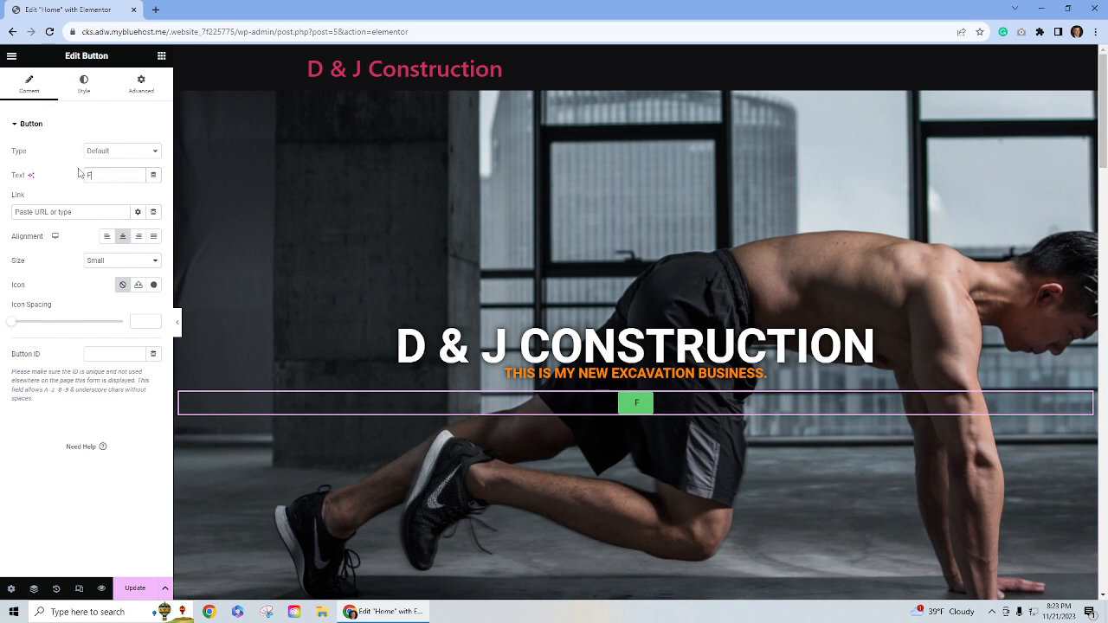
type("ree")
key("BackSpace")
key("BackSpace")
key("BackSpace")
key("BackSpace")
type("Get a Free Quo")
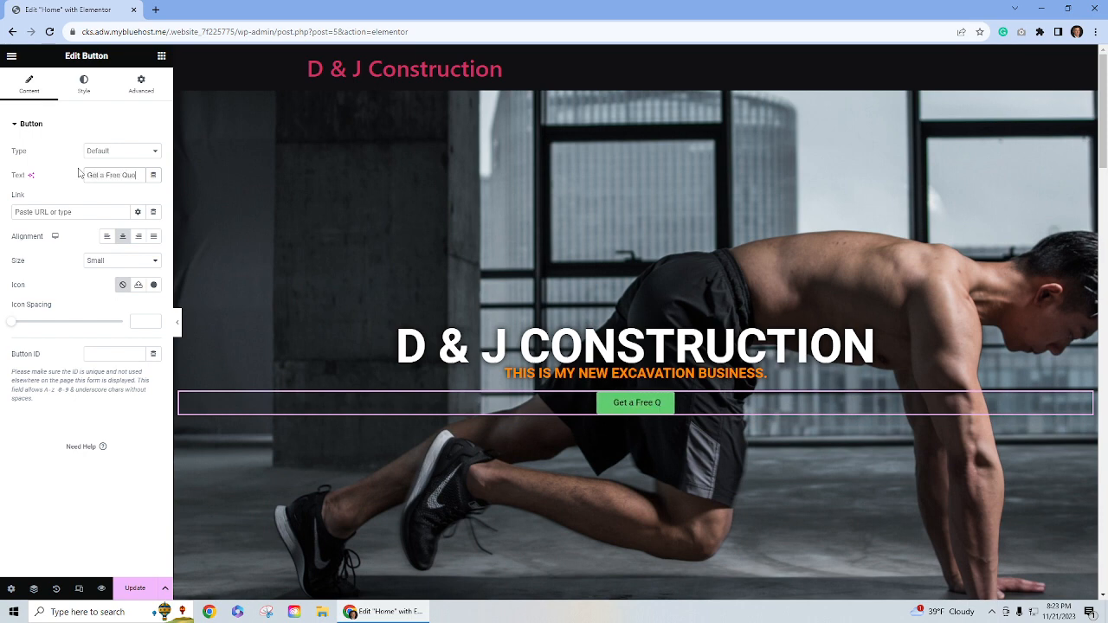
type("te")
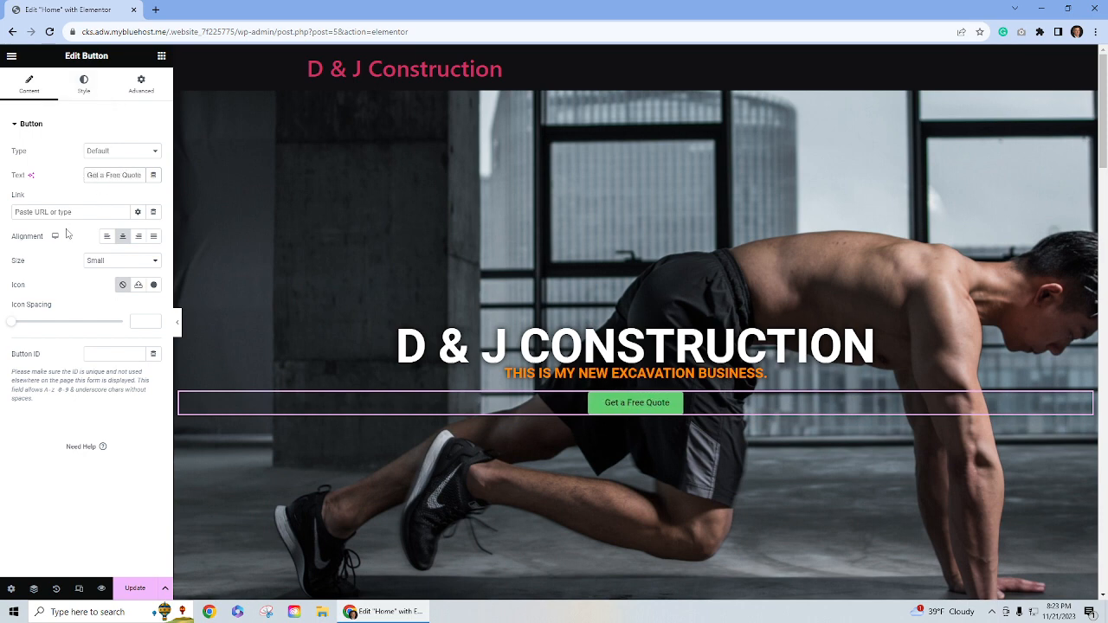
Step: Set the button text's font size to 20 px in its typography settings
left_click(85, 84)
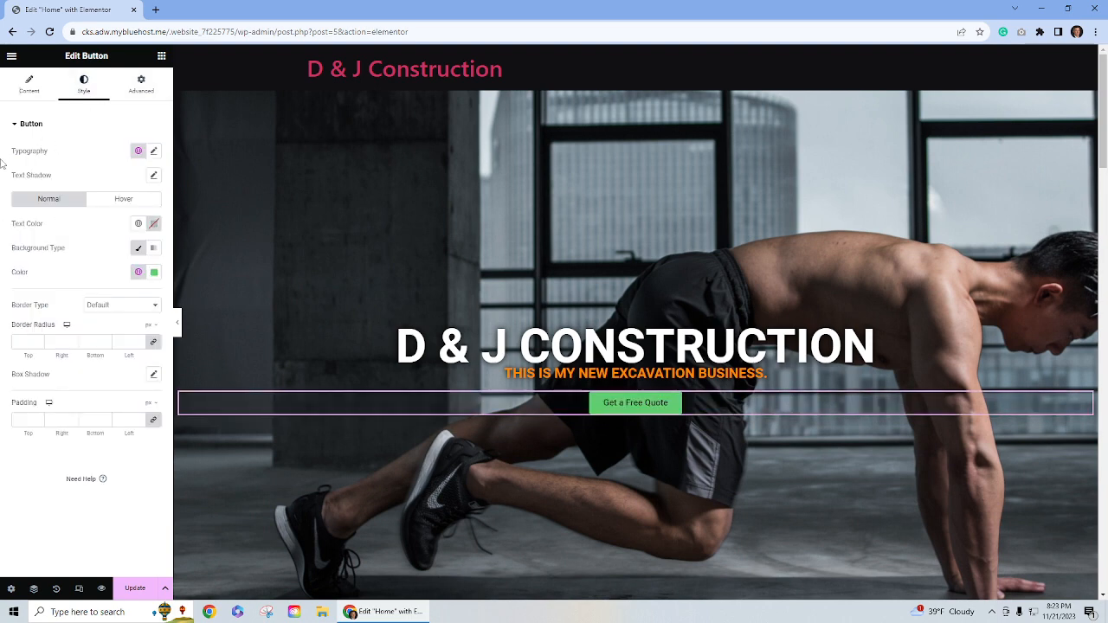
left_click(153, 150)
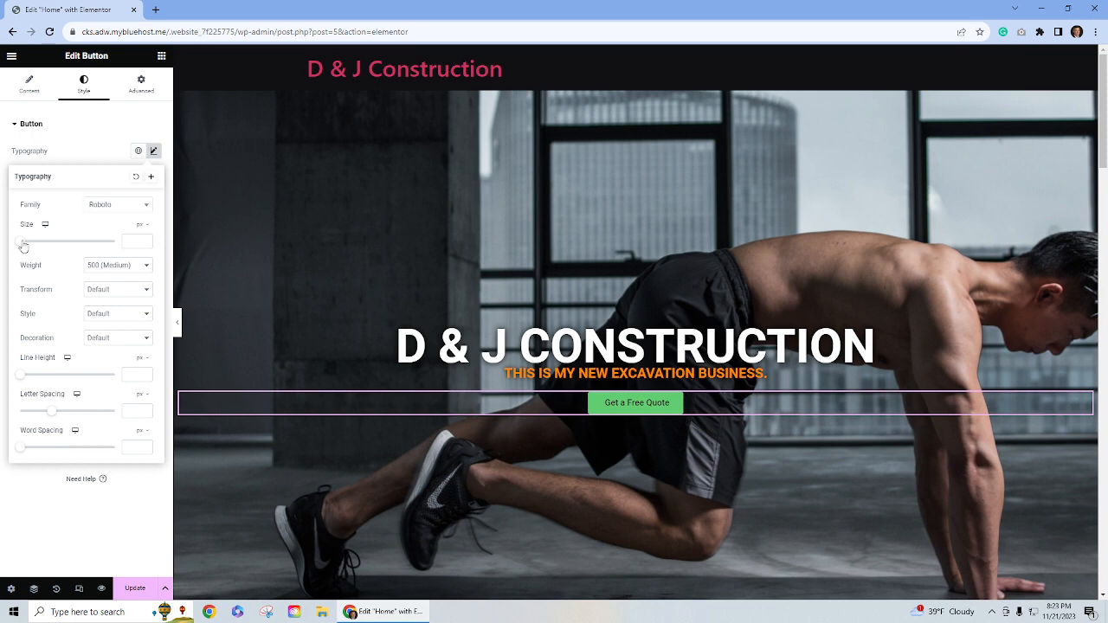
left_click_drag(22, 245, 25, 245)
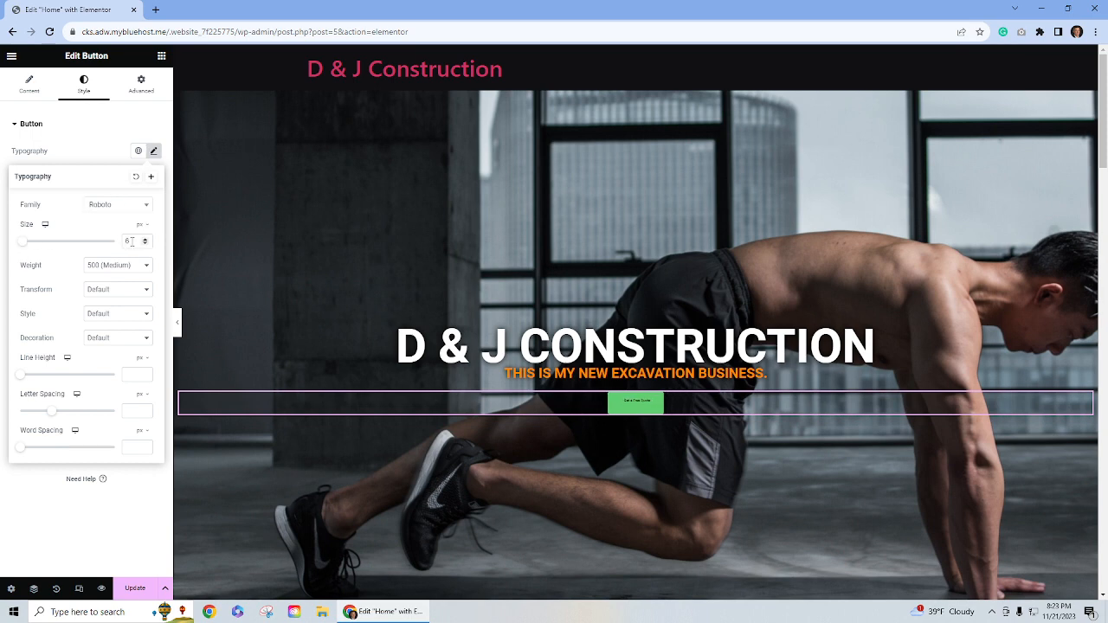
left_click_drag(140, 240, 118, 246)
type("20")
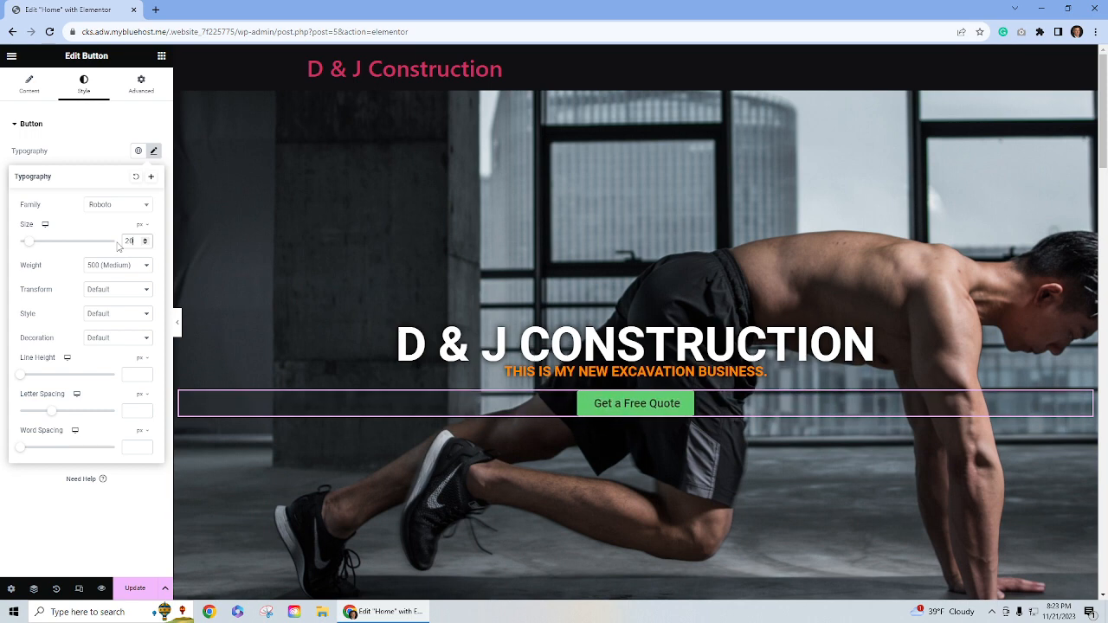
Step: Give the button text a Bold weight and an Uppercase transform
left_click(126, 265)
left_click(112, 377)
left_click(119, 291)
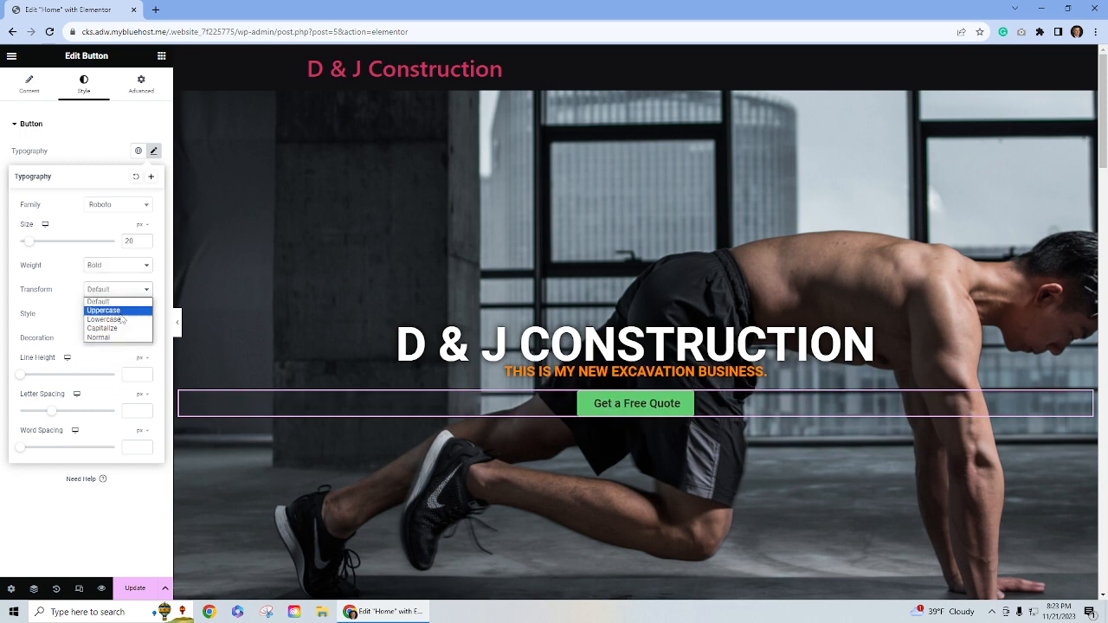
left_click(122, 317)
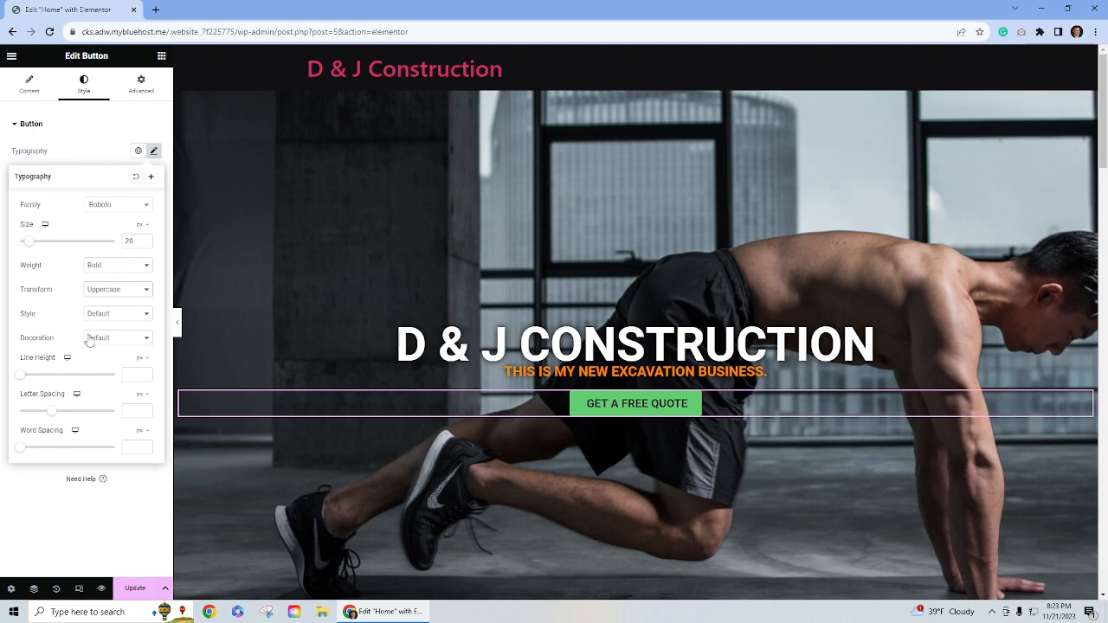
left_click(83, 142)
left_click(42, 127)
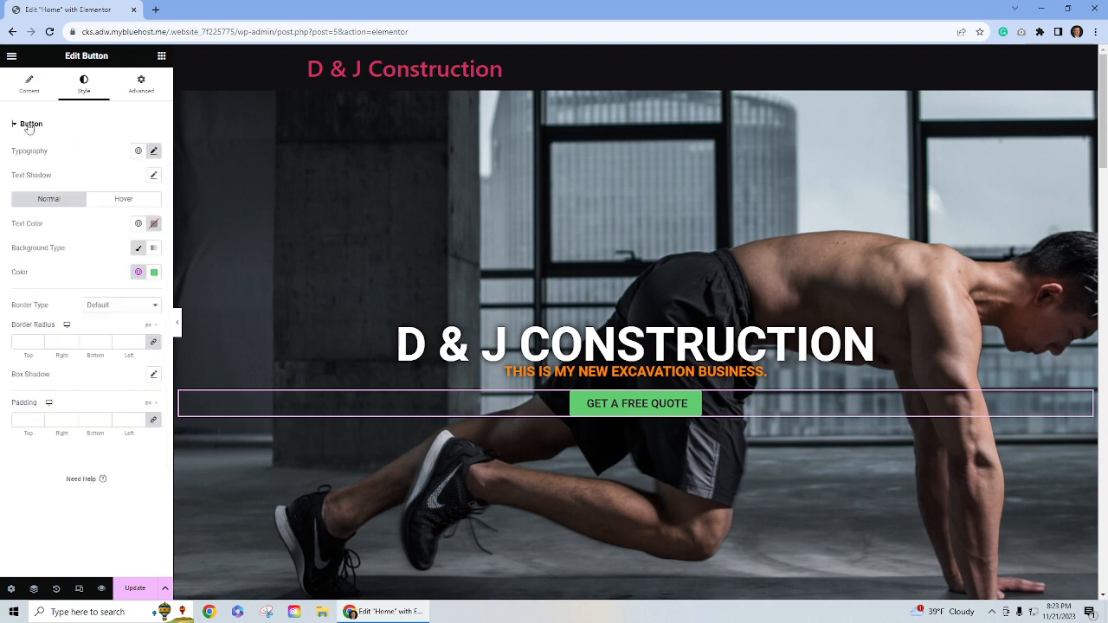
Step: Set the button's text color to the tagline's orange by sampling it with the eyedropper
left_click(137, 224)
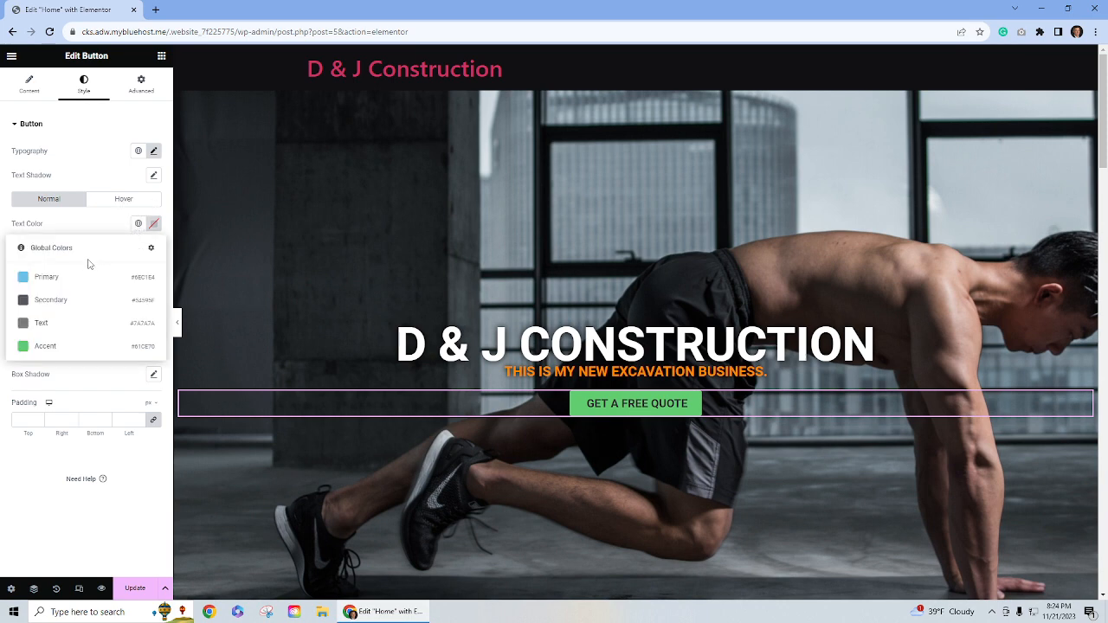
left_click(154, 226)
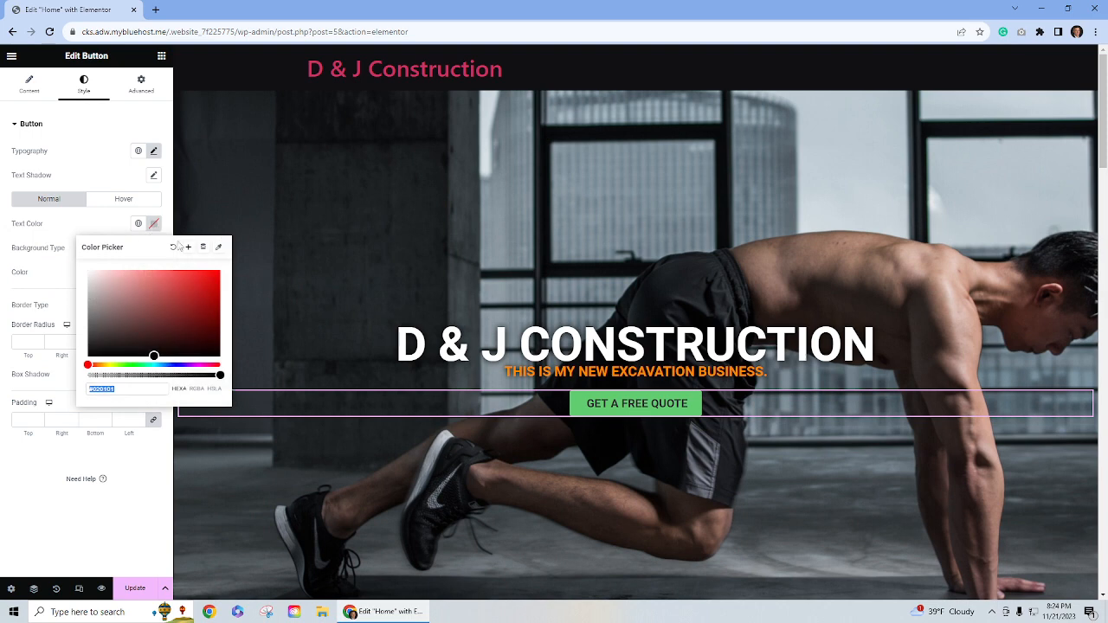
left_click(219, 250)
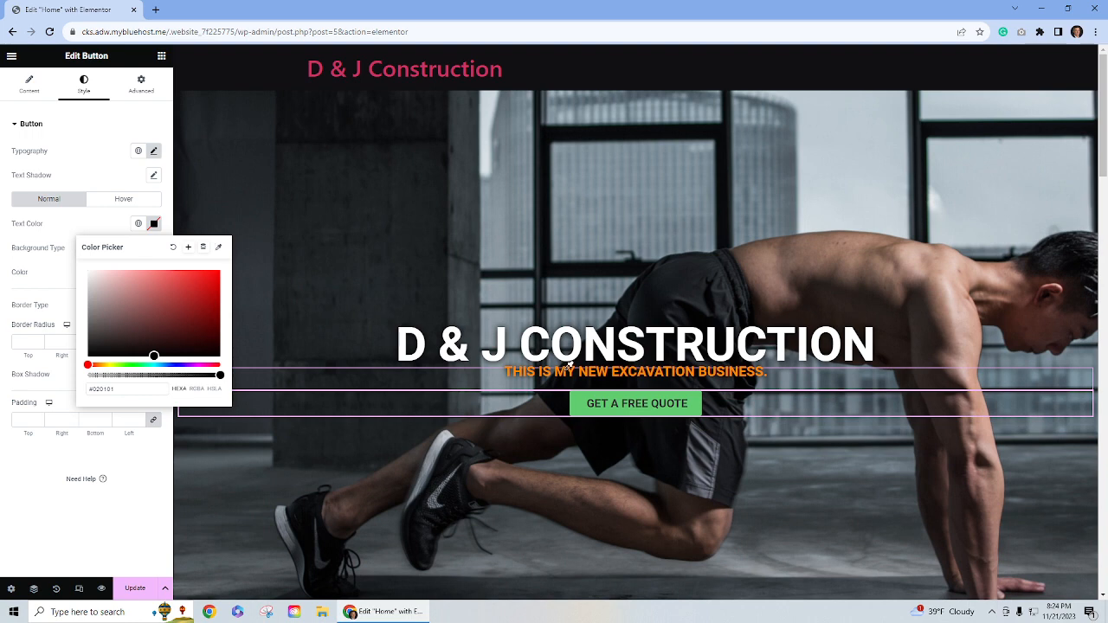
left_click(567, 366)
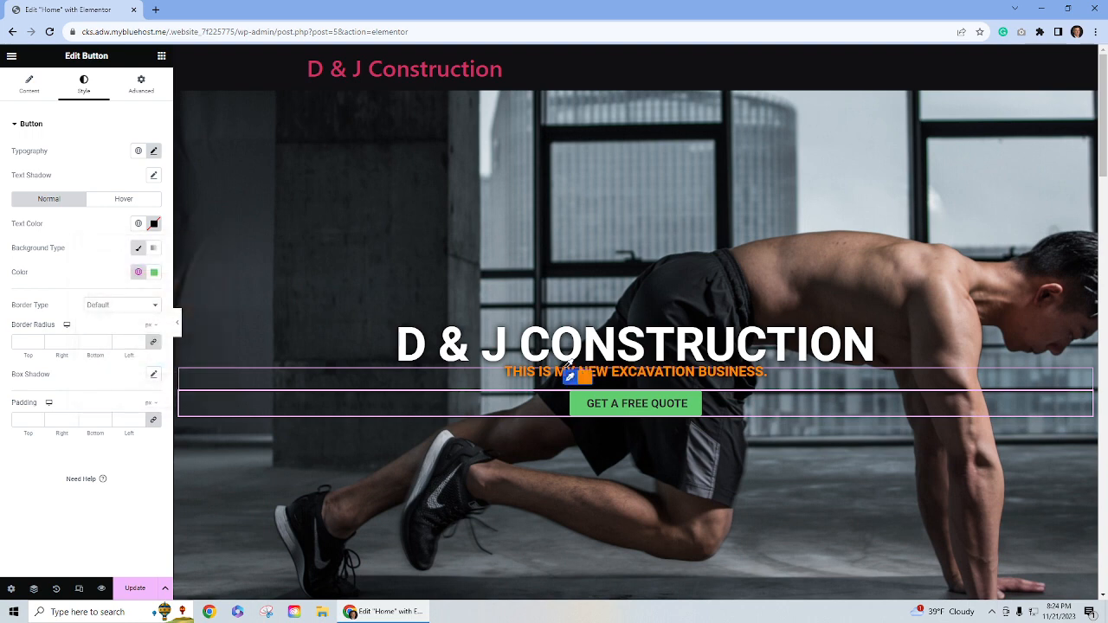
left_click(568, 367)
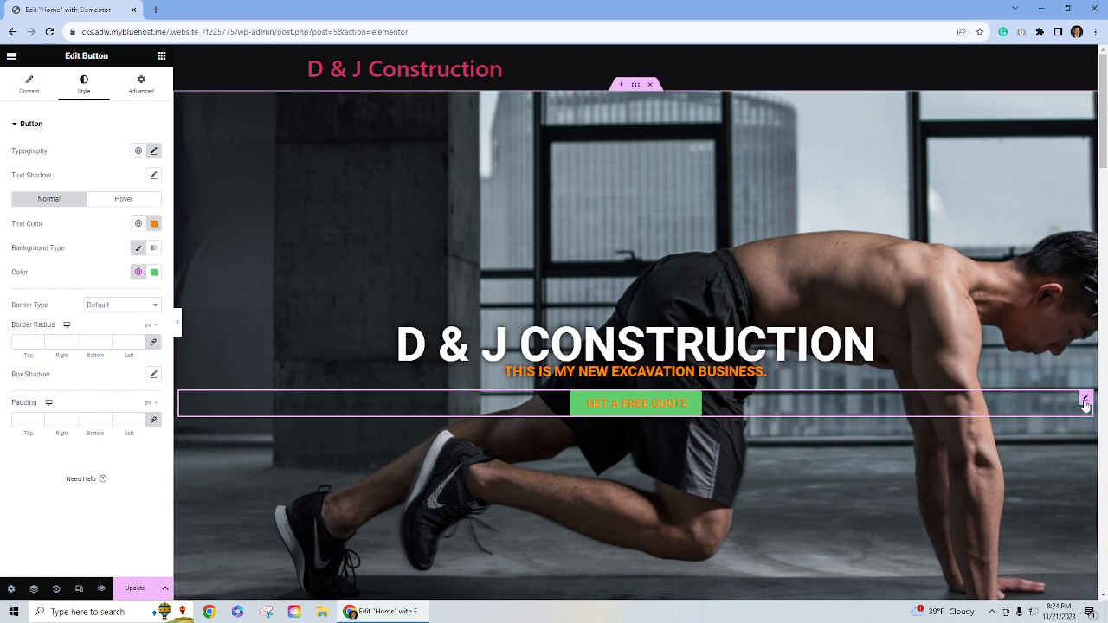
Step: Set the button's normal background color to white
left_click(138, 272)
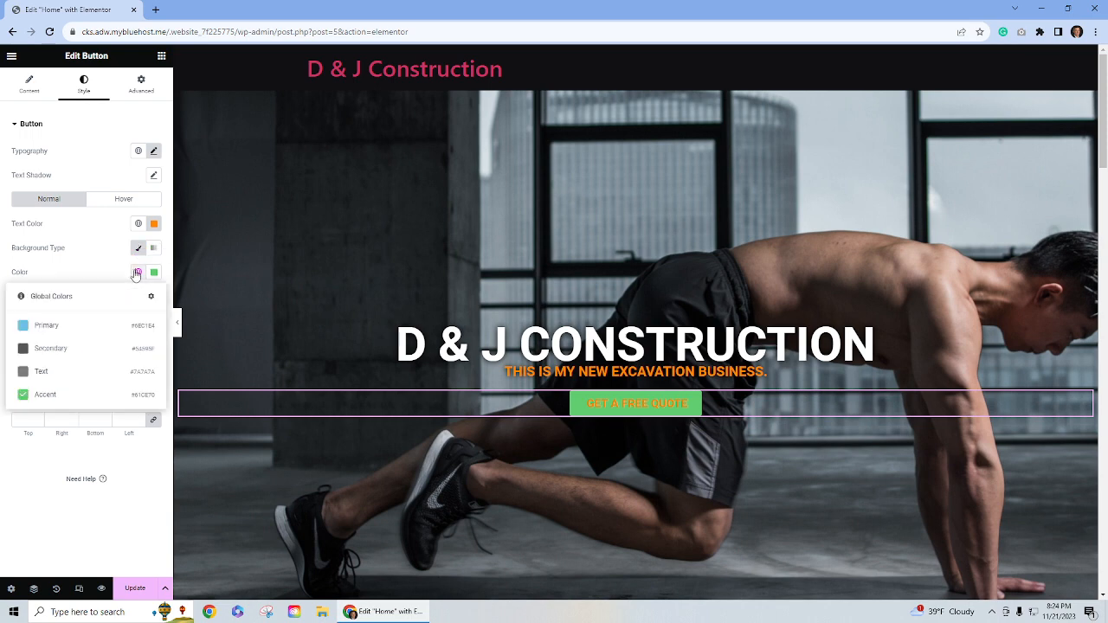
left_click(154, 274)
left_click_drag(163, 329, 40, 309)
left_click(82, 254)
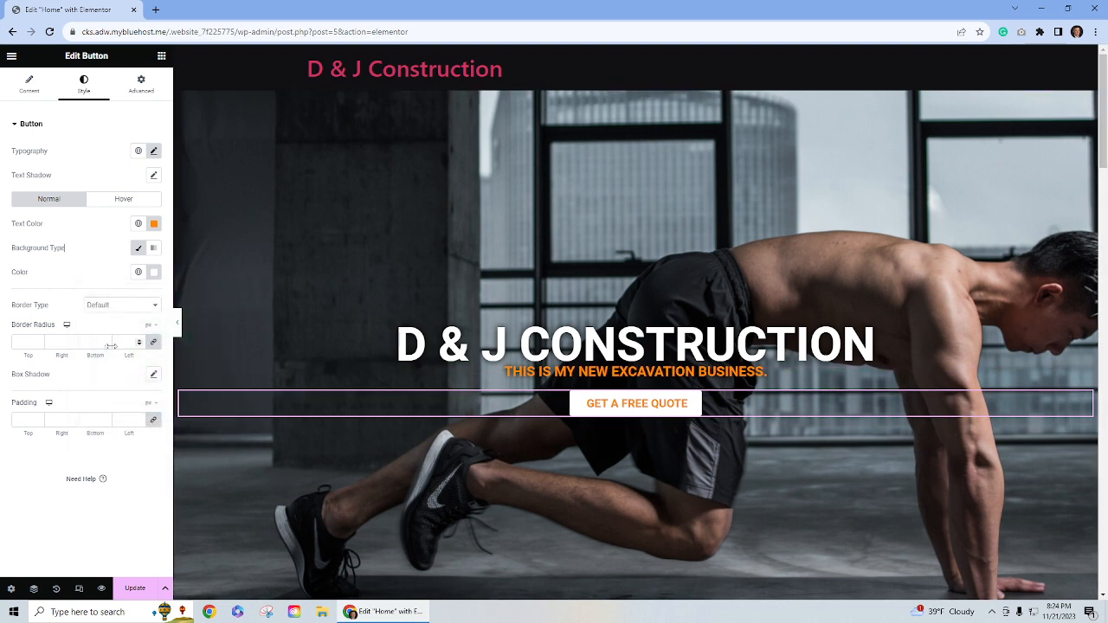
Step: Add a box shadow to the button with fully opaque black, rgba(0, 0, 0, 1)
left_click(154, 374)
left_click(144, 404)
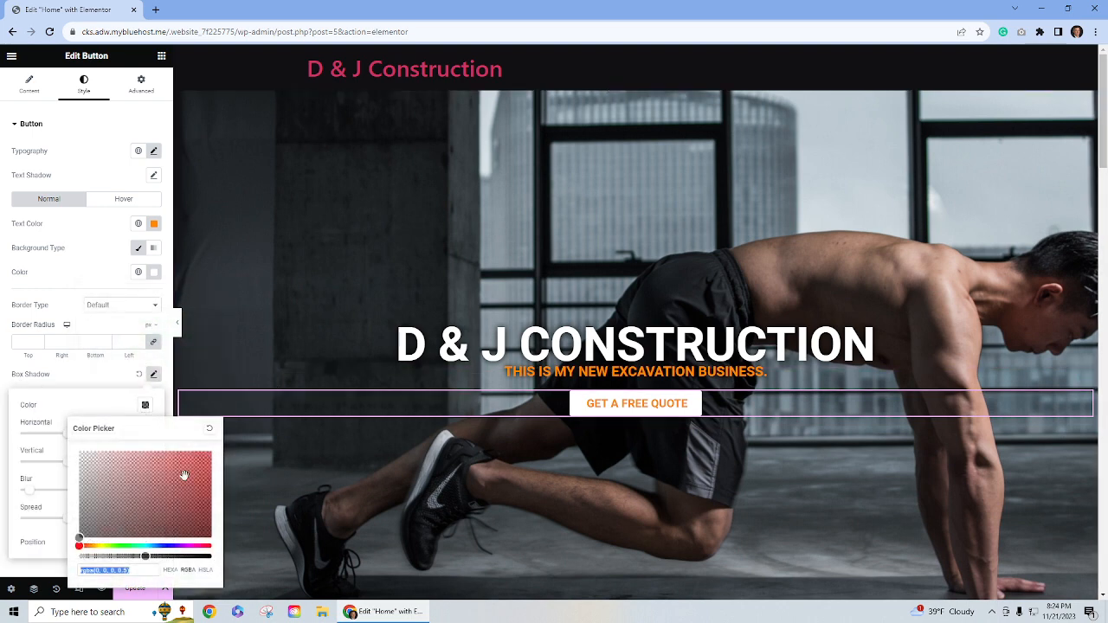
left_click_drag(192, 473, 59, 596)
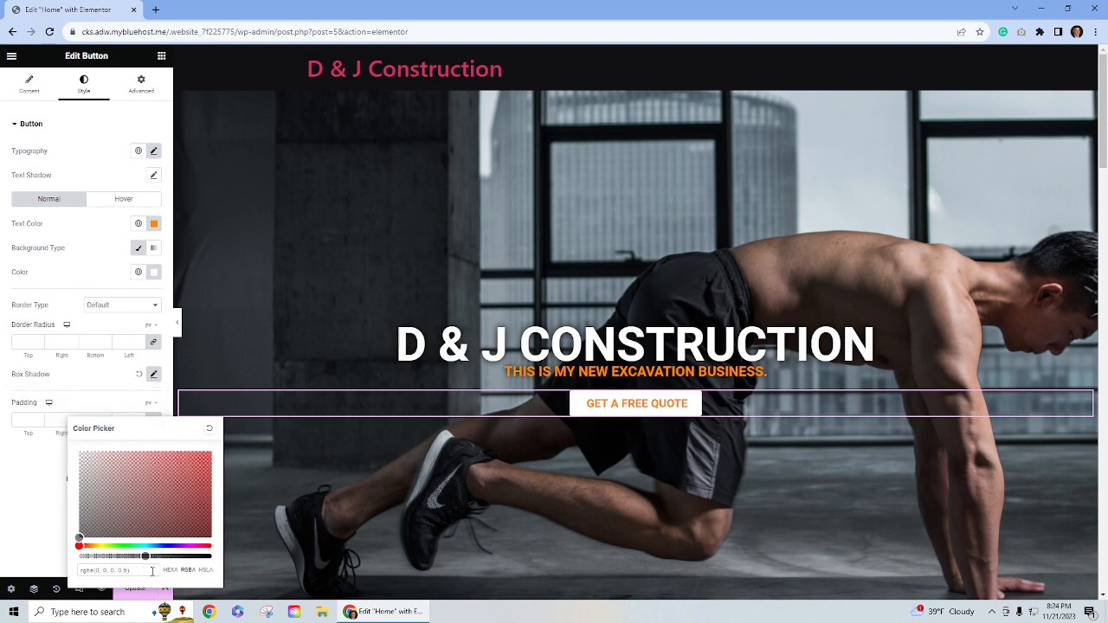
left_click_drag(149, 557, 220, 563)
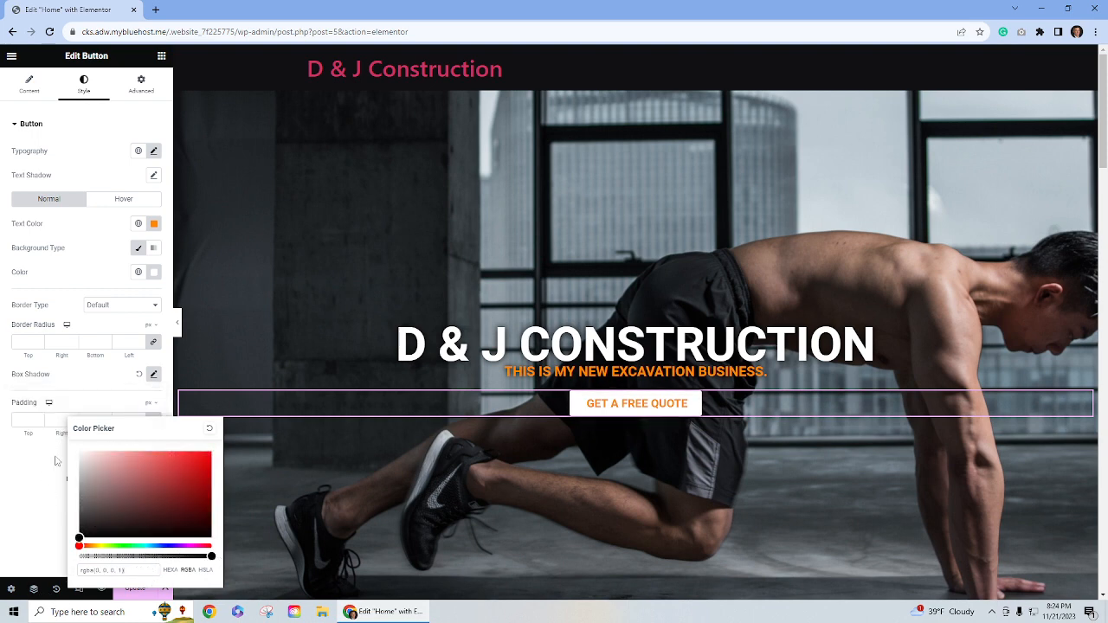
Step: Increase the blur of the button's box shadow and set its spread to 2
left_click(57, 507)
left_click(153, 376)
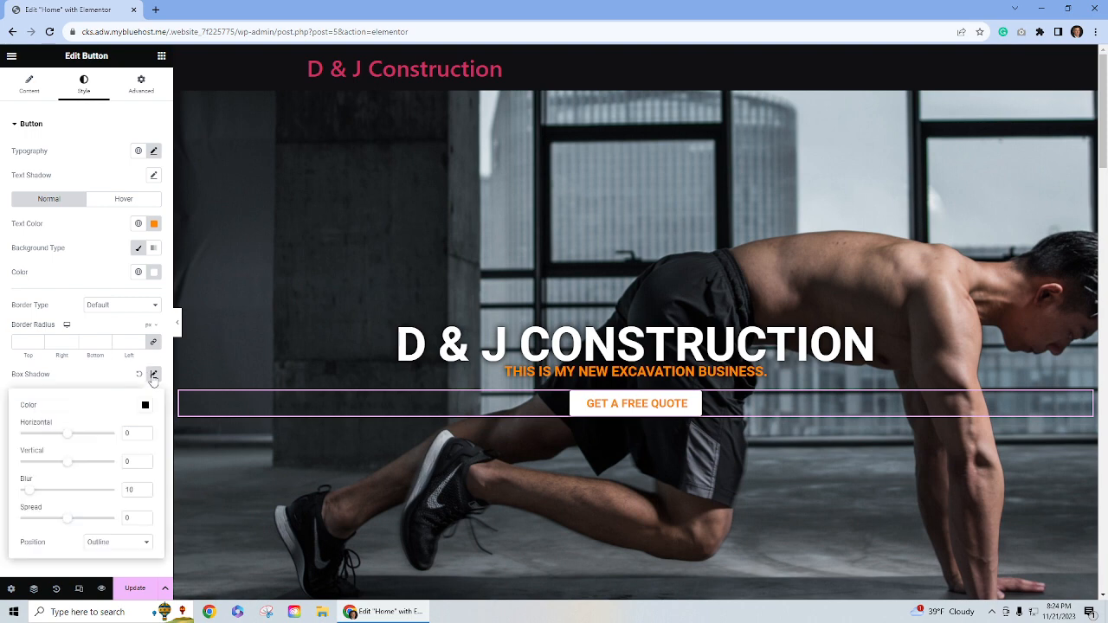
left_click_drag(30, 496, 68, 521)
left_click(145, 515)
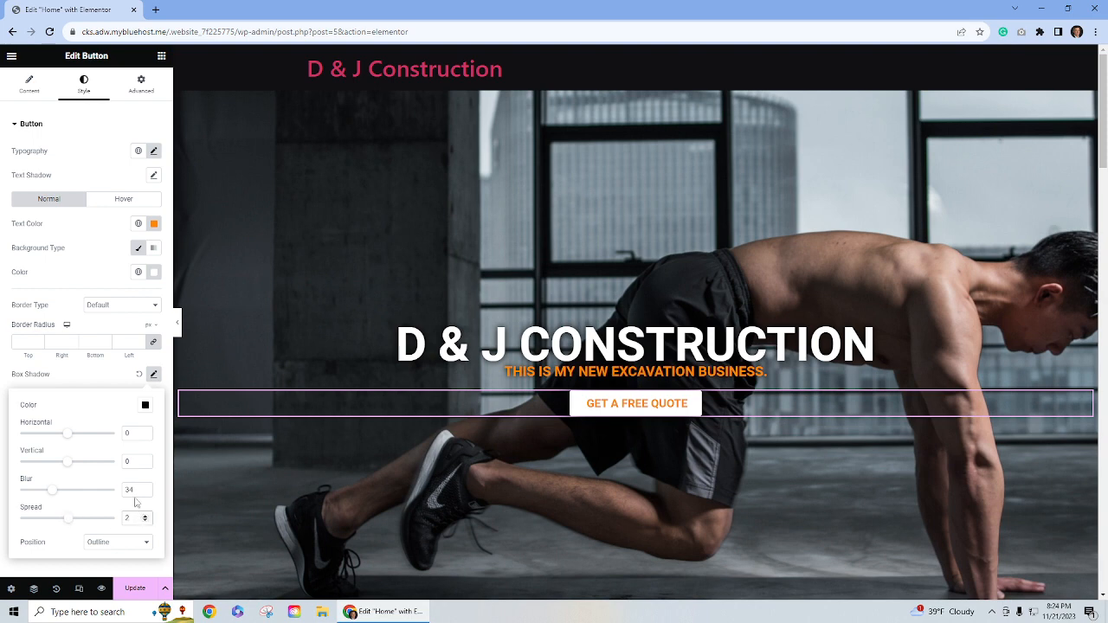
mouse_move(54, 497)
left_mouse_down()
mouse_move(12, 494)
mouse_move(47, 500)
left_mouse_up()
Step: Set the button's hover text color to the global Accent color
left_click(124, 199)
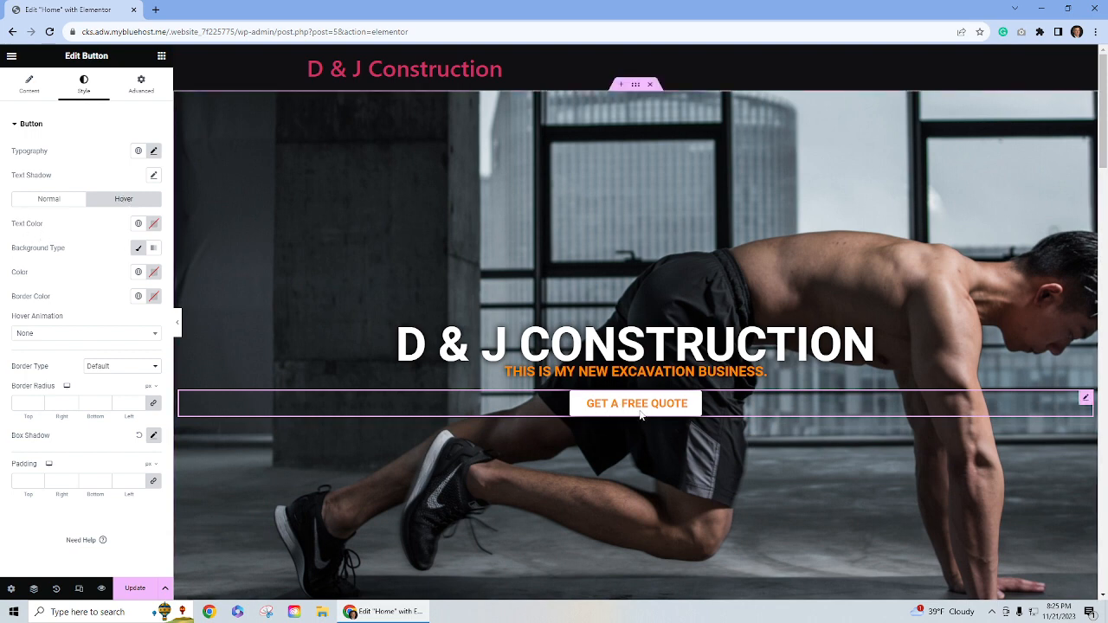
left_click(137, 223)
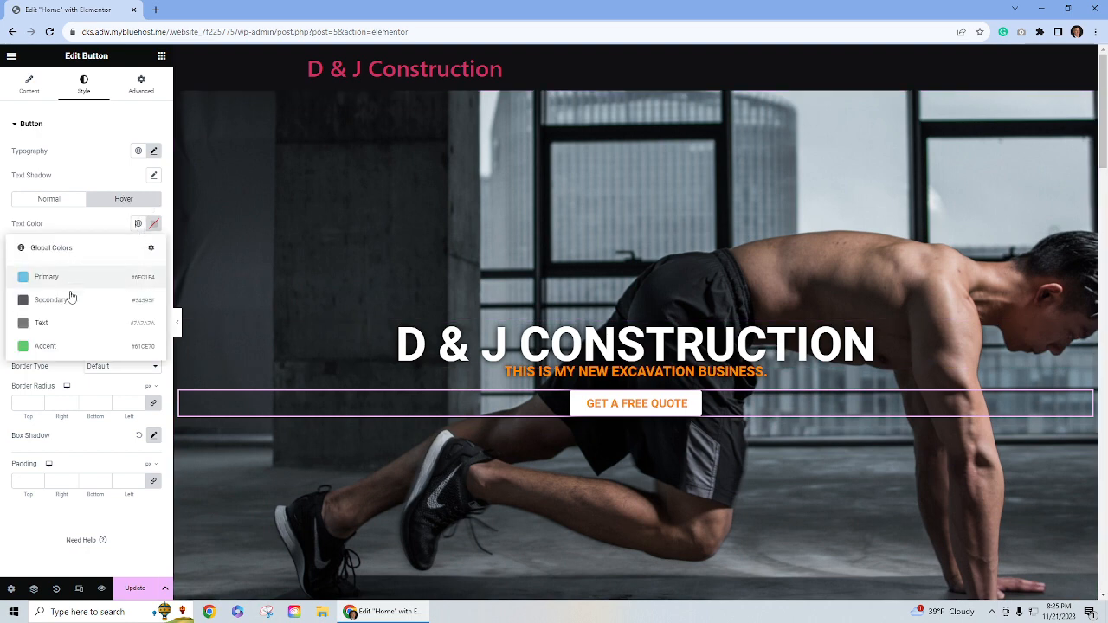
left_click(68, 348)
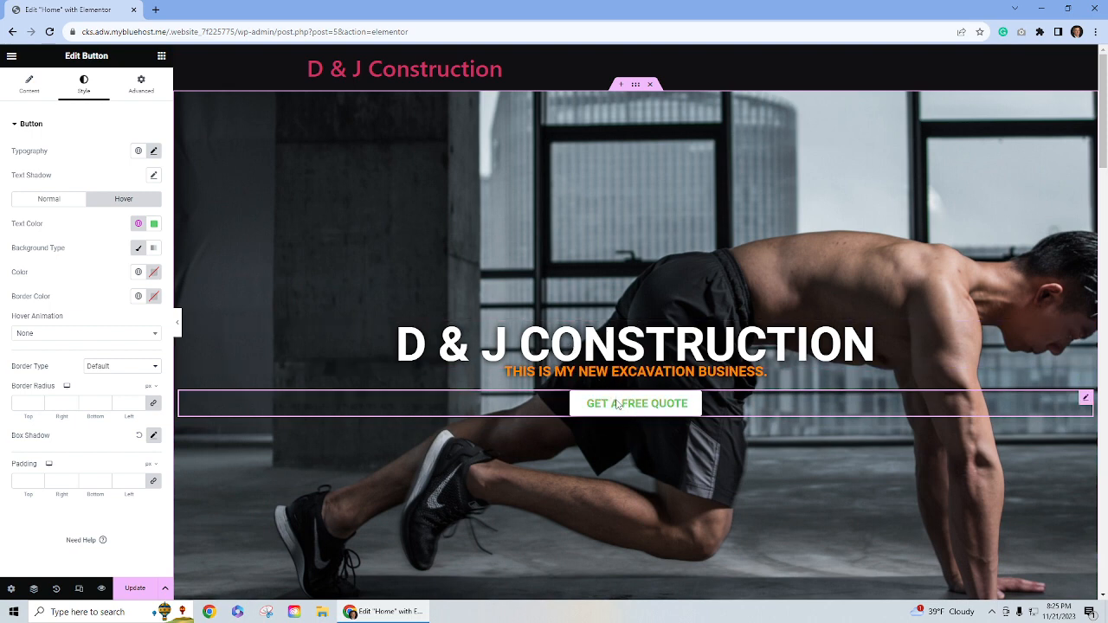
Step: Give the button the Grow hover animation and update the page
left_click(40, 337)
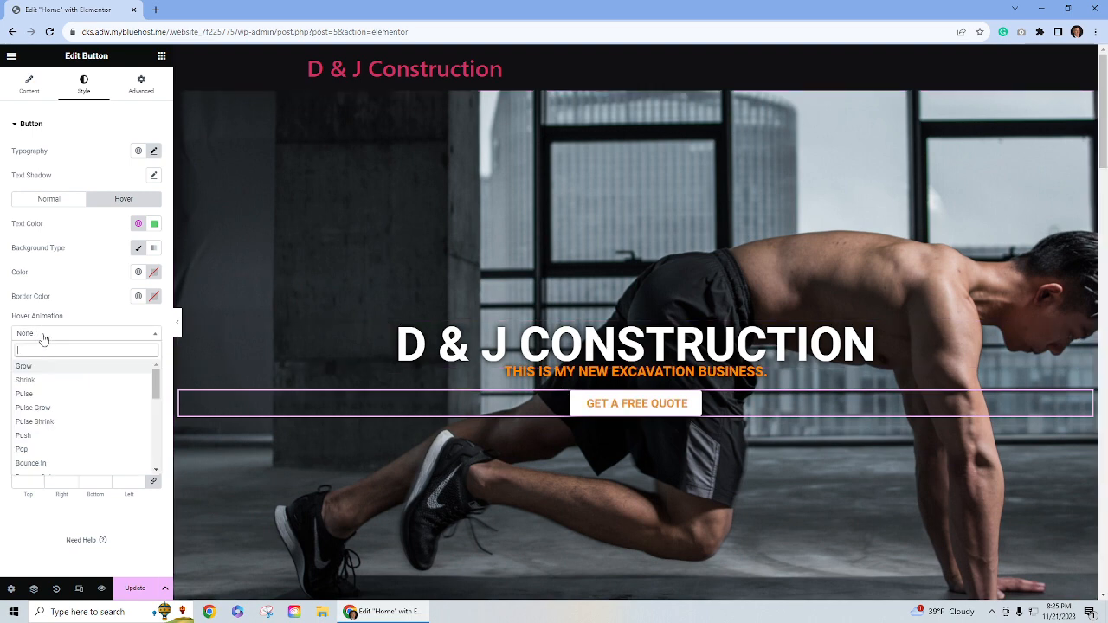
left_click(52, 369)
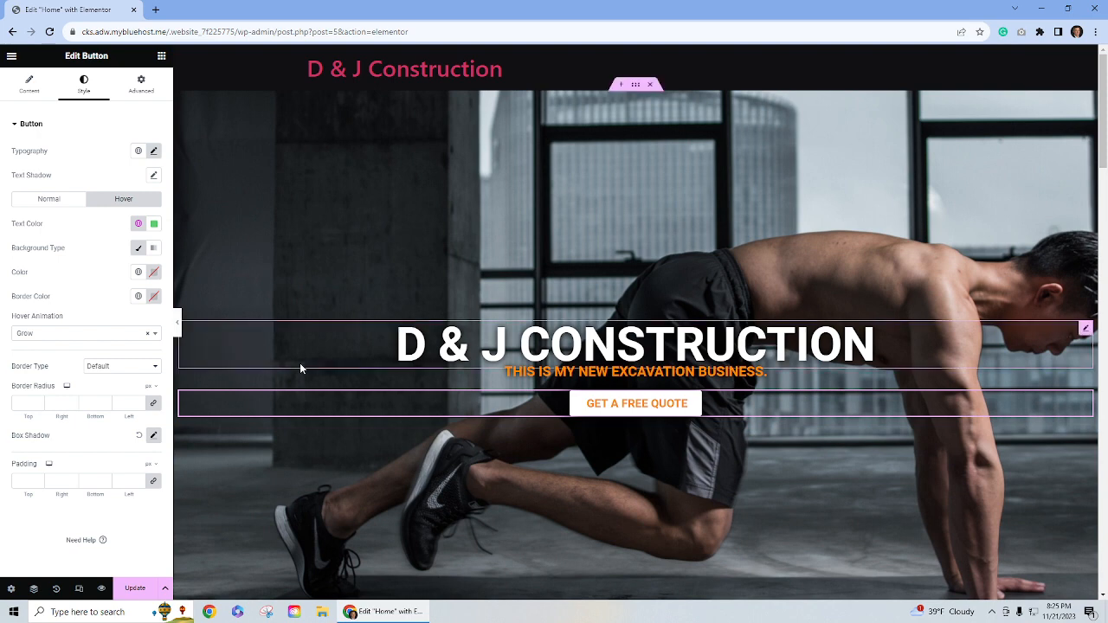
left_click(121, 589)
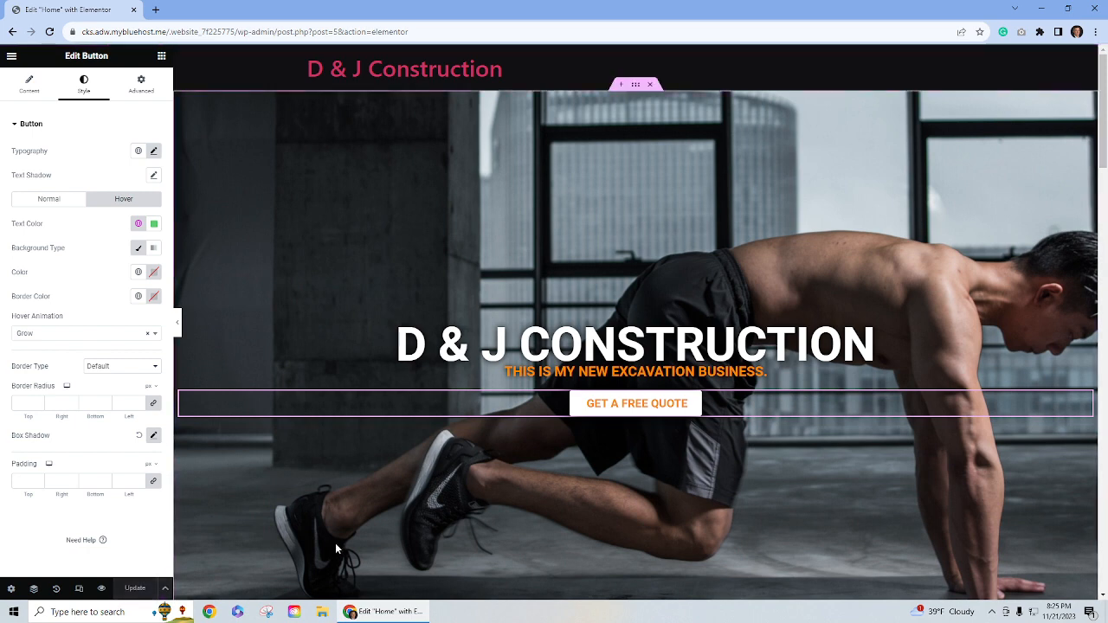
Step: Preview the hero section and the button's hover effect at full width, and restore the editing controls
left_click(178, 327)
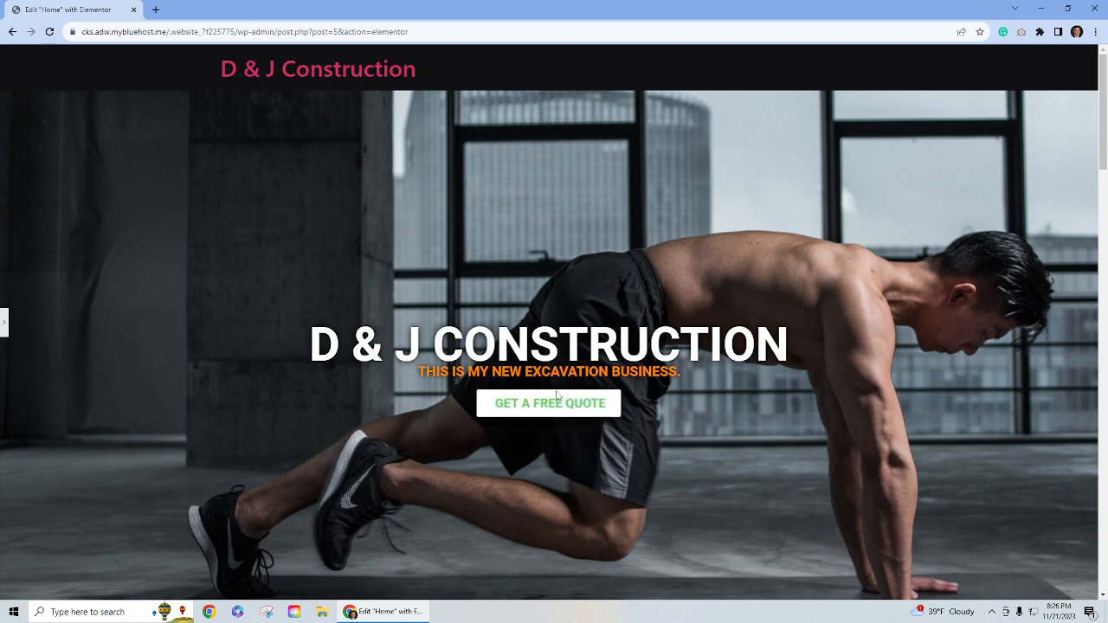
scroll(565, 398, "down", 1)
scroll(565, 398, "up", 1)
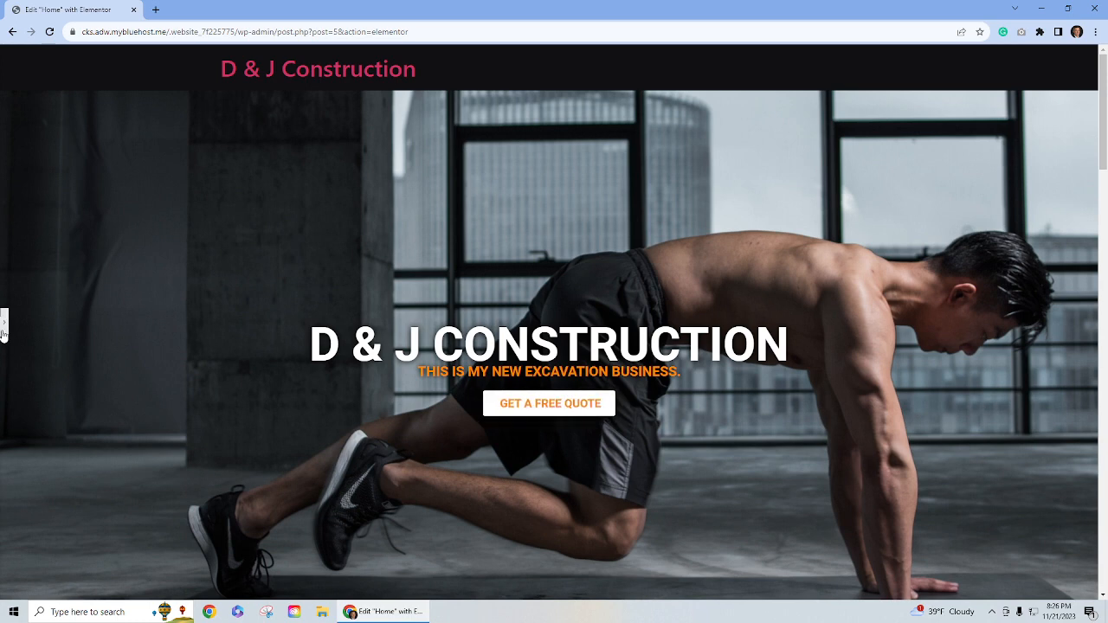
left_click(4, 322)
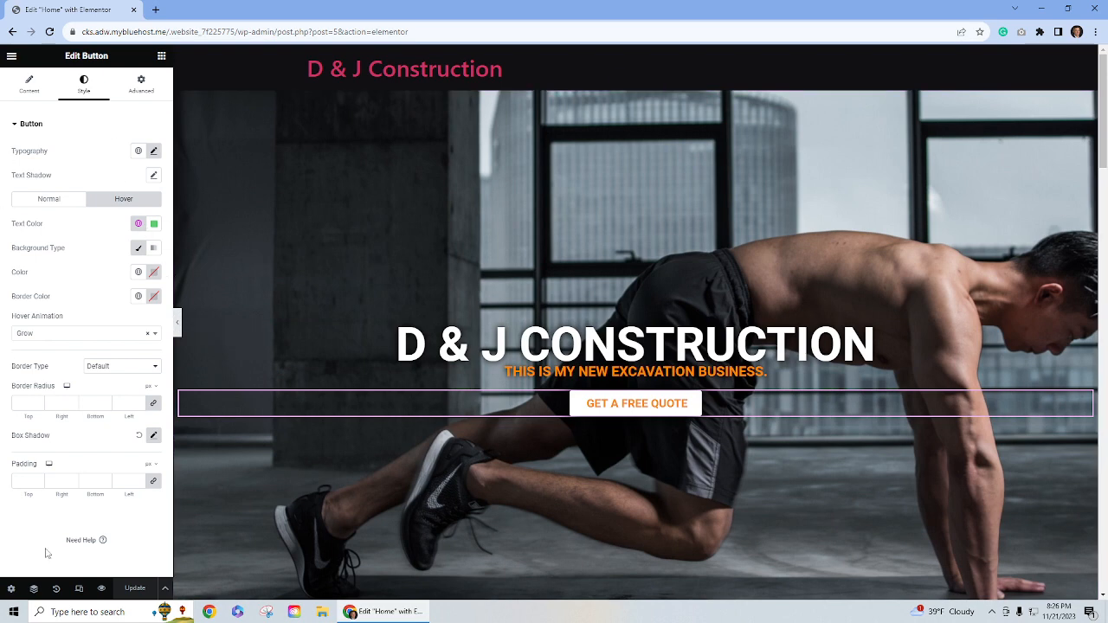
left_click(175, 322)
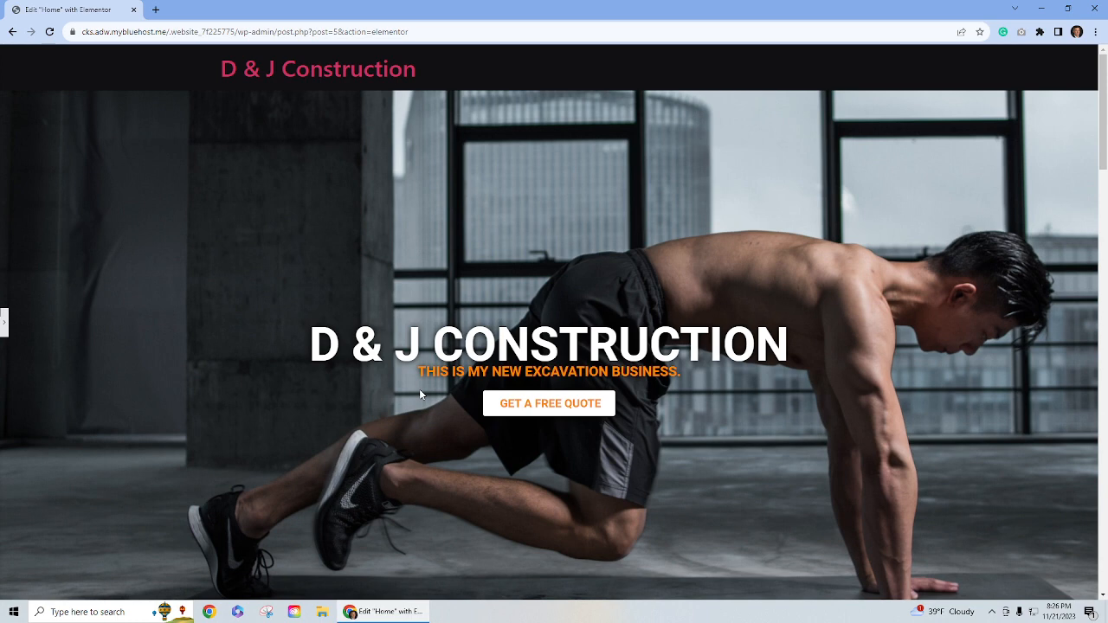
left_click(4, 321)
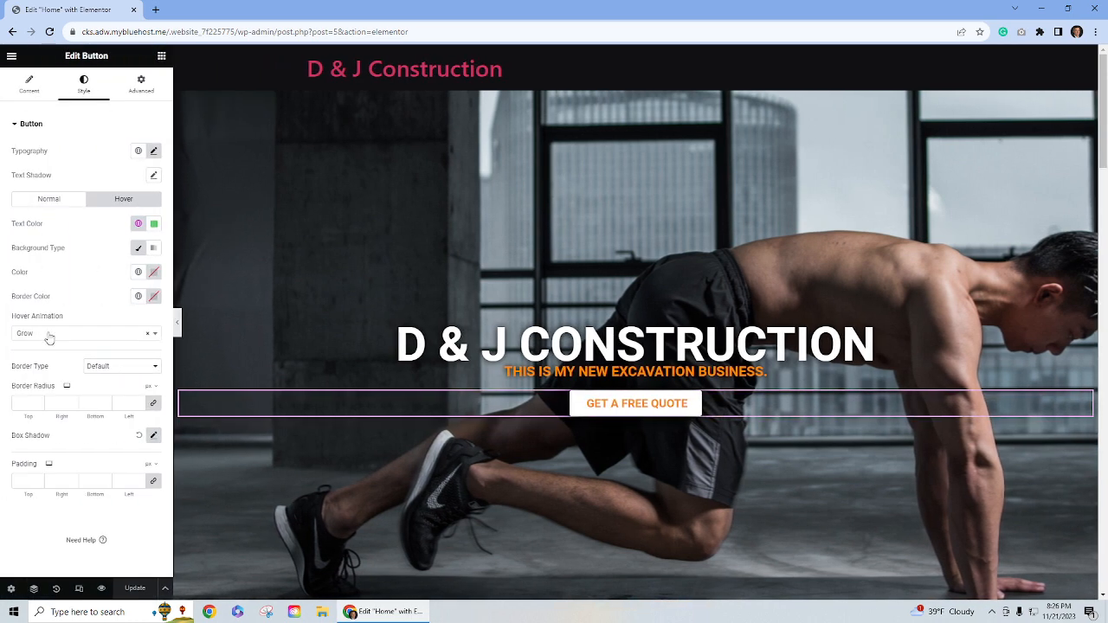